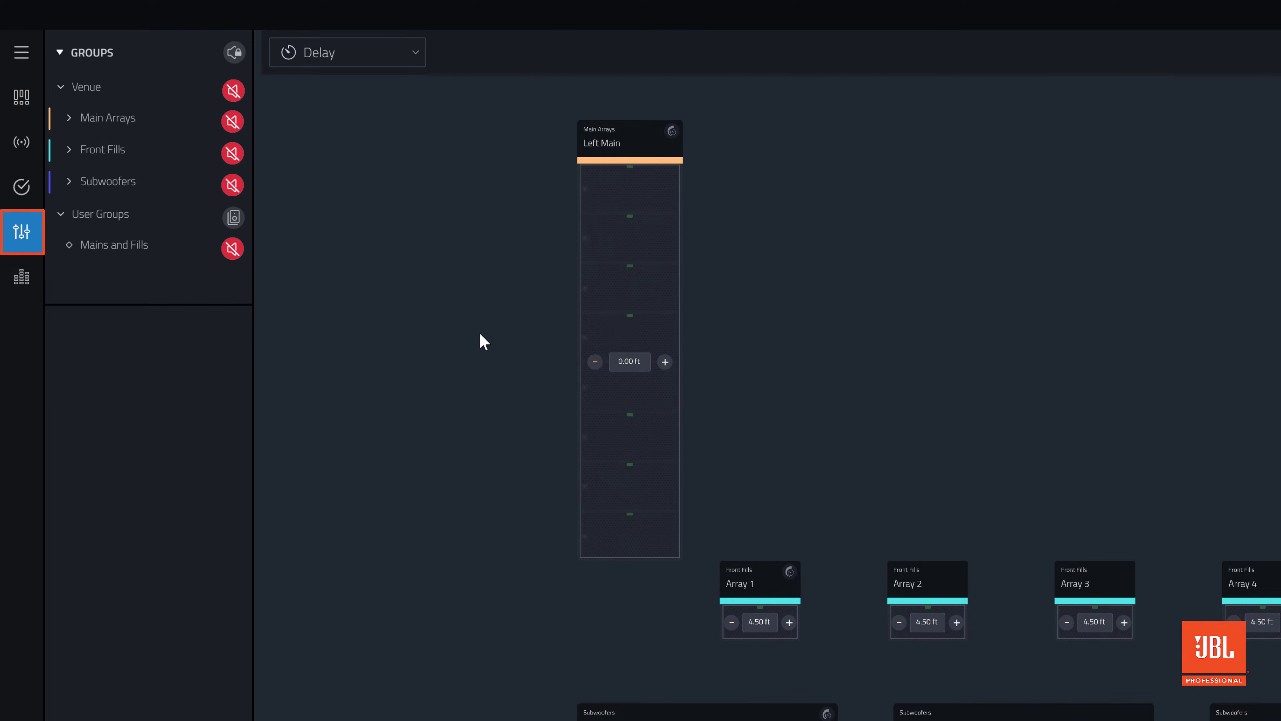
Switch to the Calibration view and select the Left Main array within the Main Arrays group
left_click(421, 57)
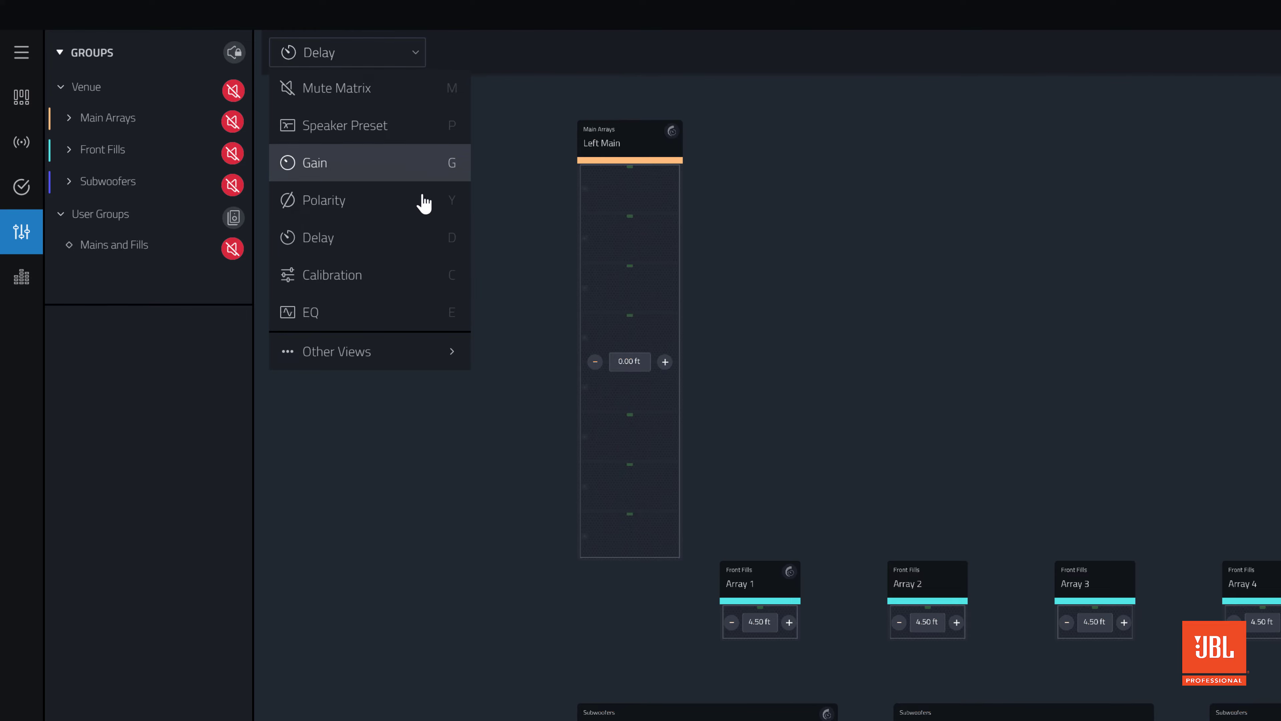
left_click(424, 275)
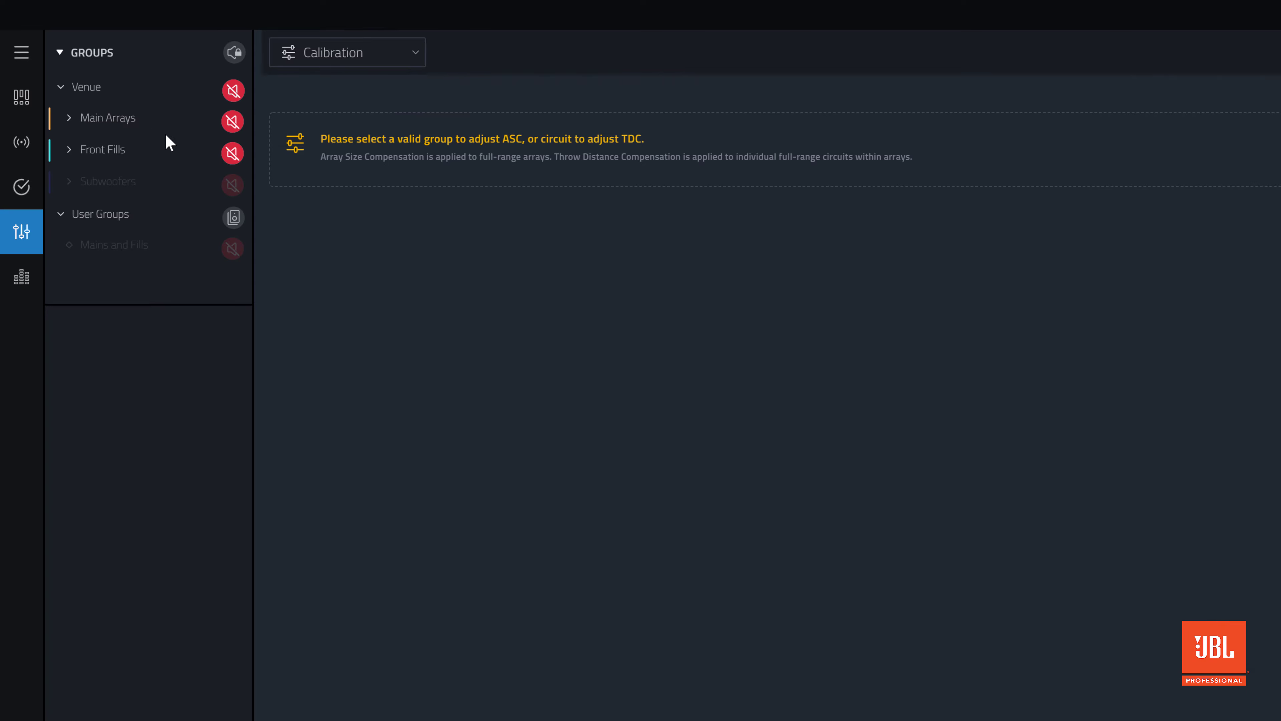
left_click(69, 117)
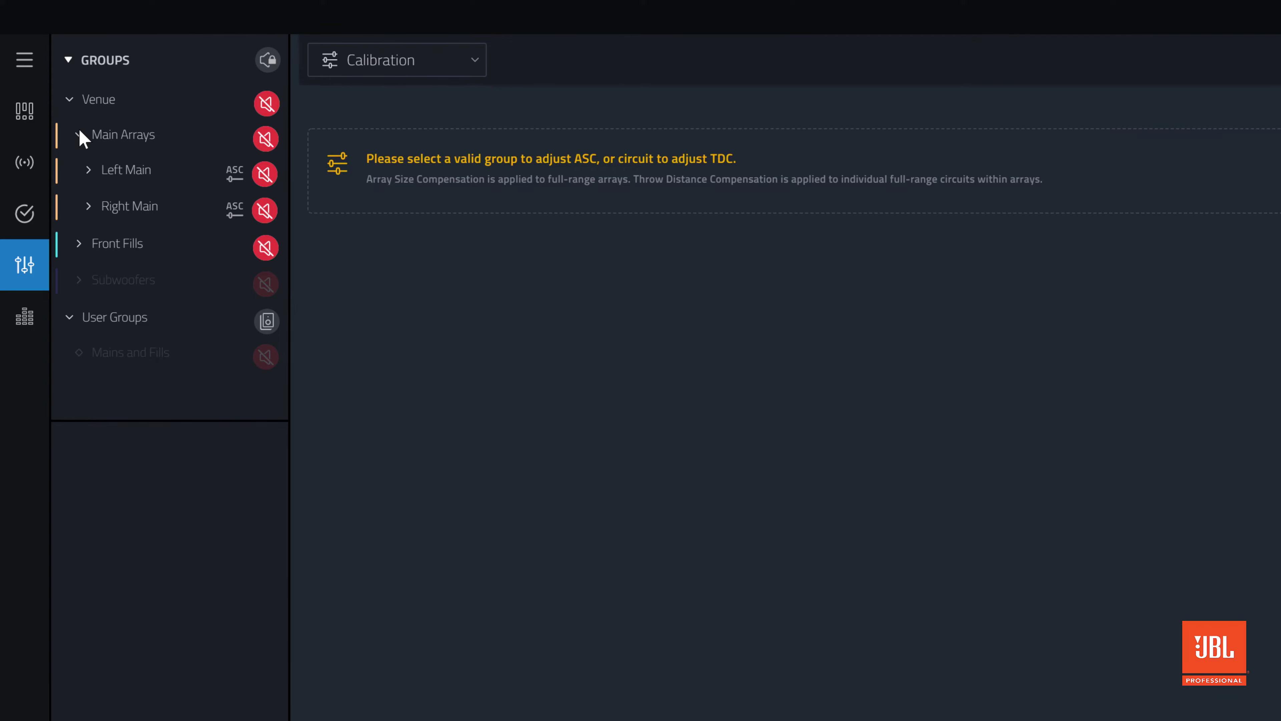
left_click(126, 168)
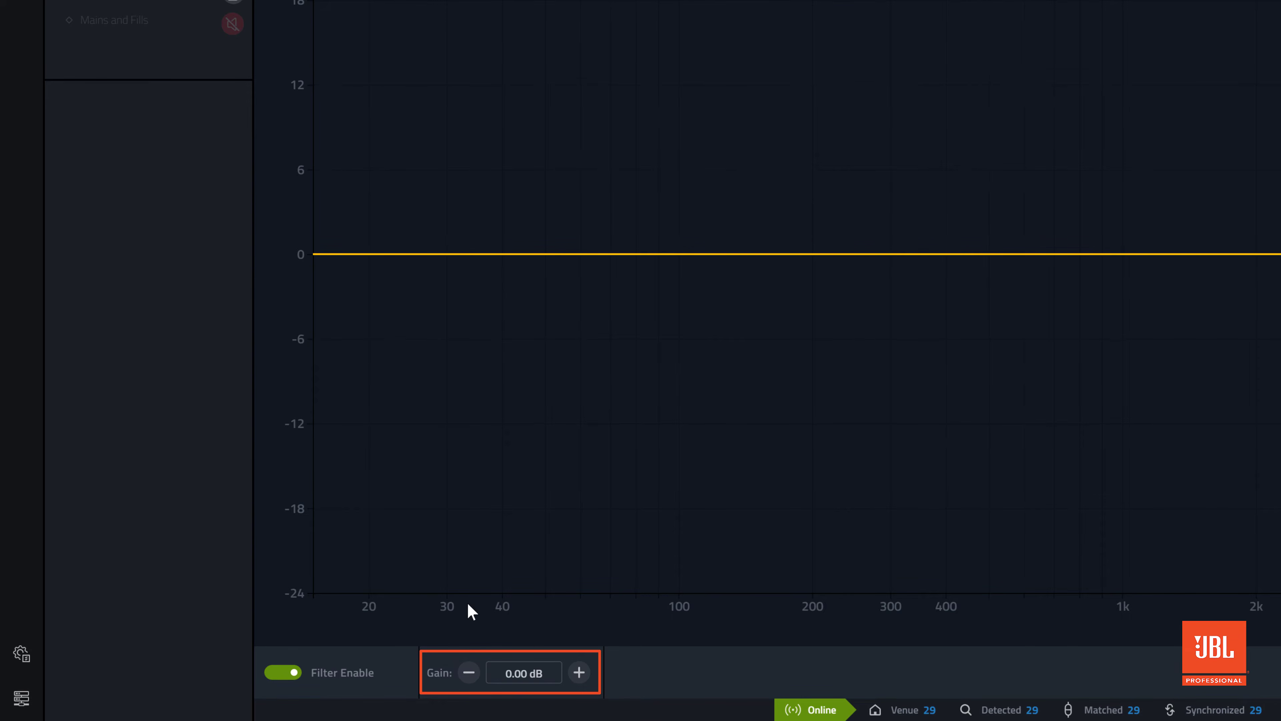
Raise the Left Main array's ASC gain to 4 dB, and bypass and re-enable the filter to compare the curve
left_click(579, 673)
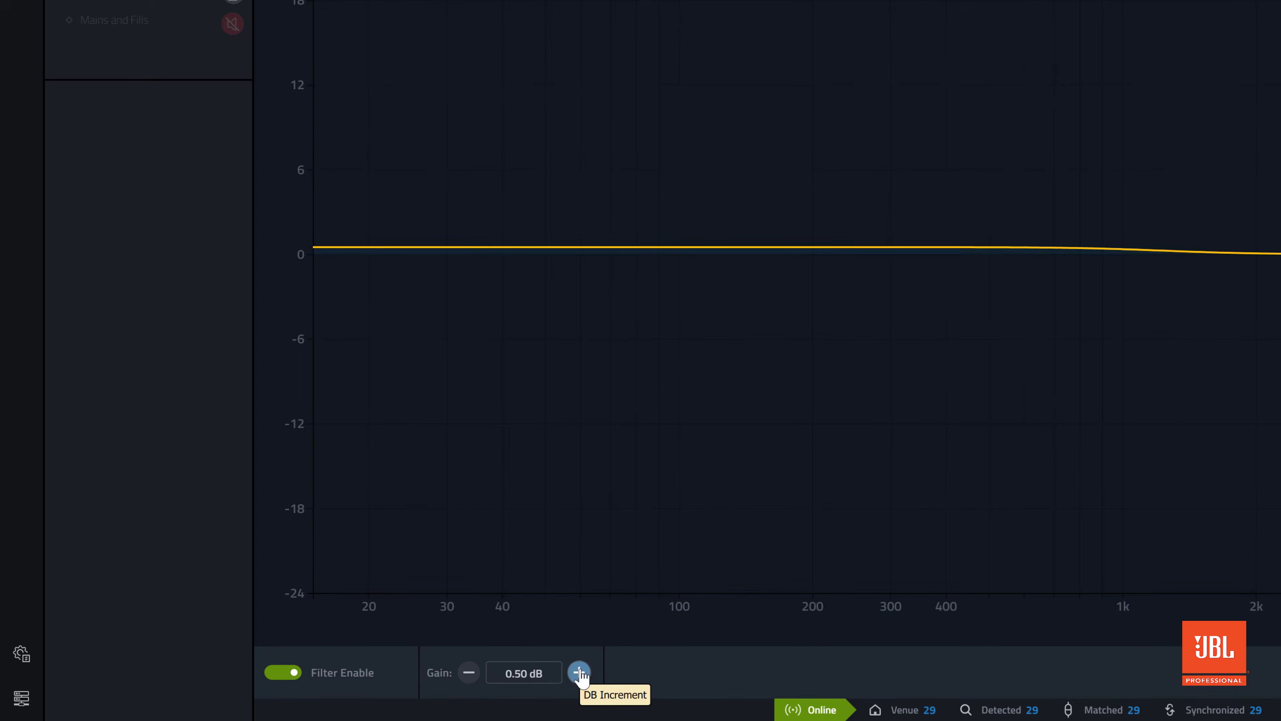
left_click(579, 672)
left_click(579, 673)
left_click(579, 672)
left_click(579, 673)
left_click(579, 672)
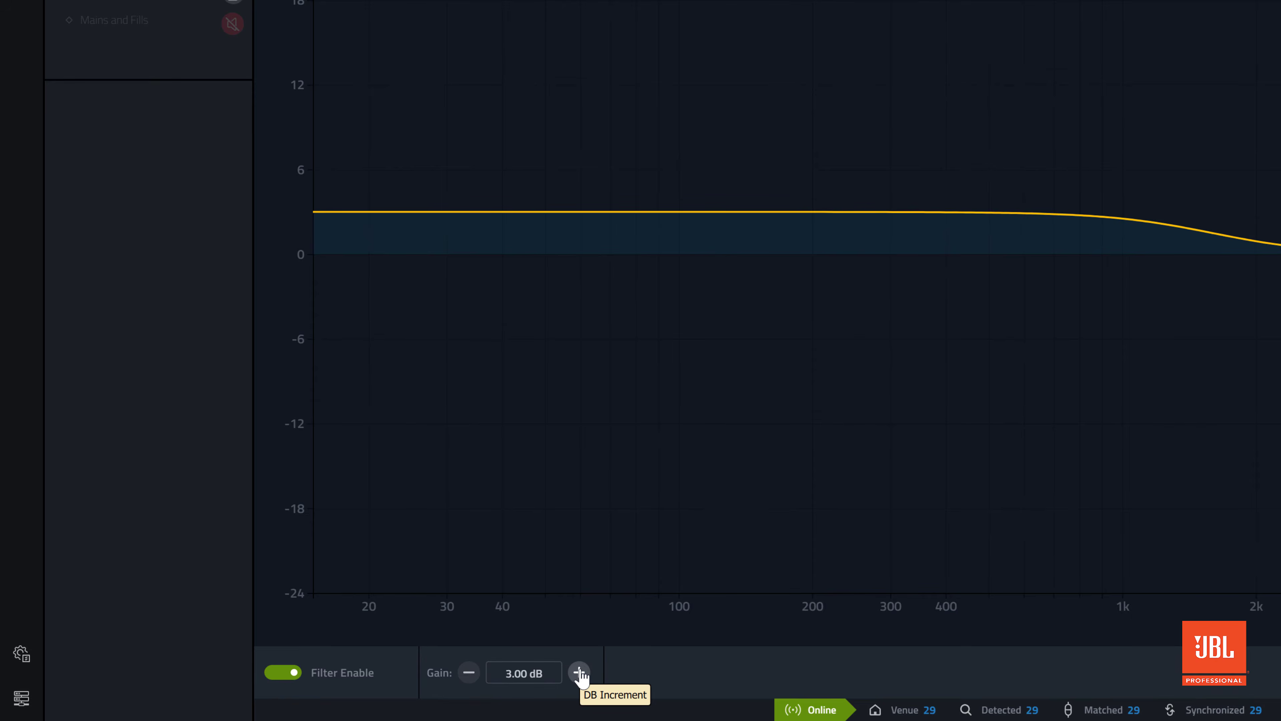
left_click(579, 672)
left_click(579, 673)
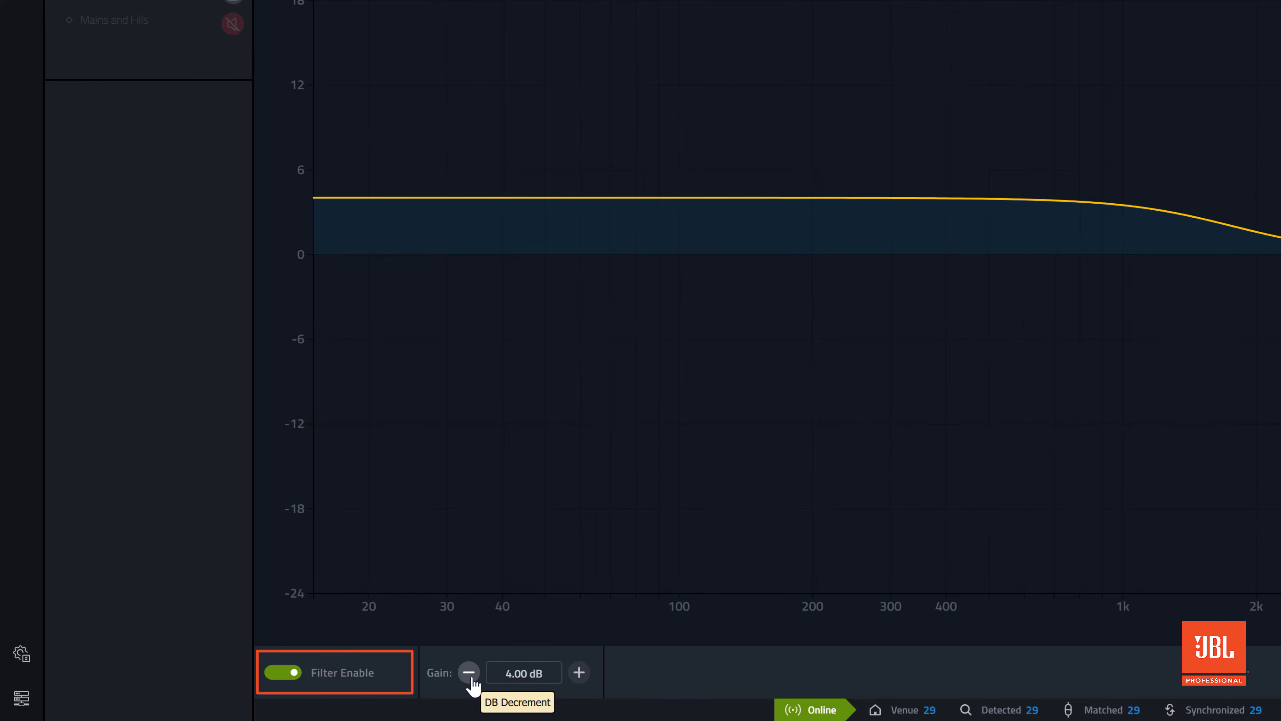
left_click(286, 672)
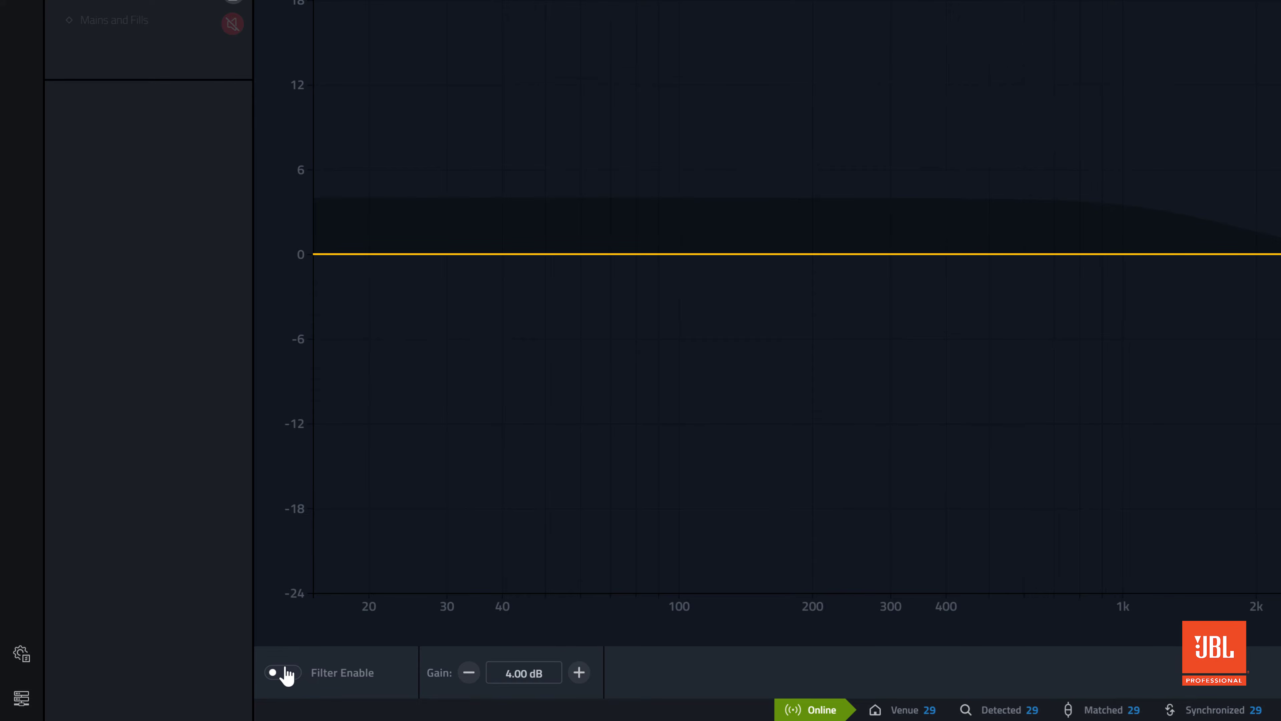
left_click(285, 672)
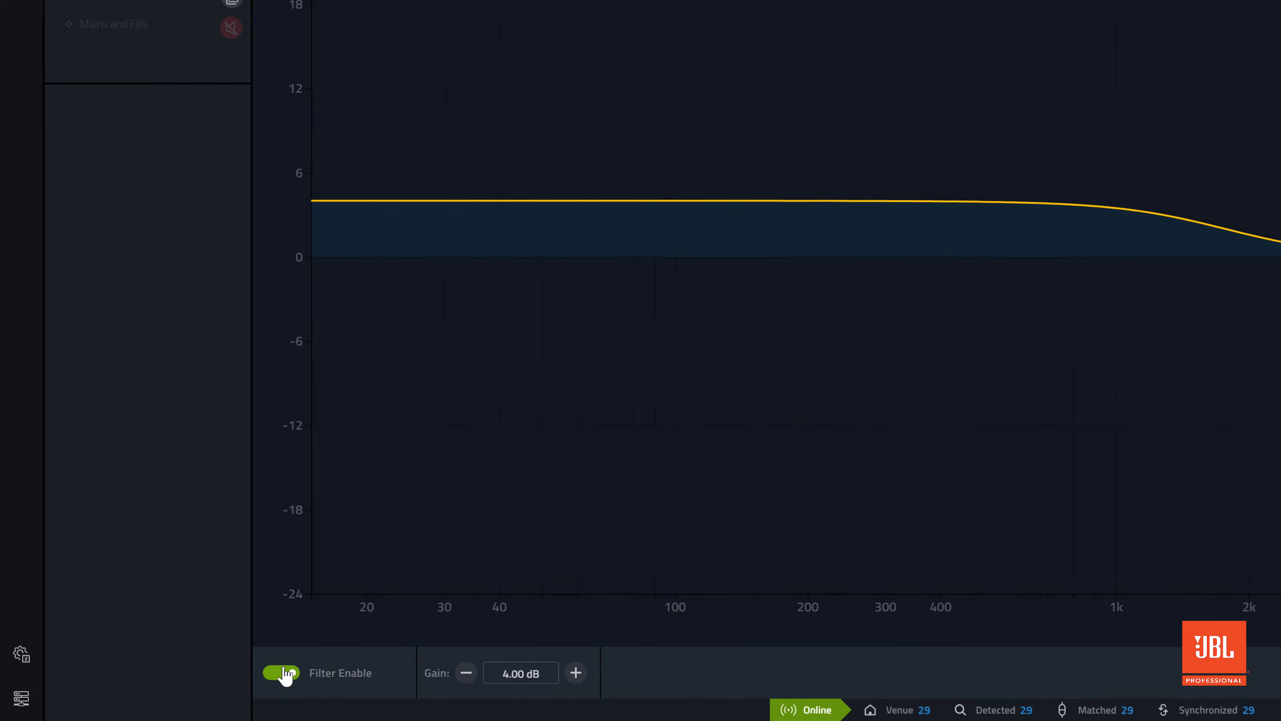
Try ASC gain values of -5 dB and 3 dB on the Left Main array
left_click(500, 672)
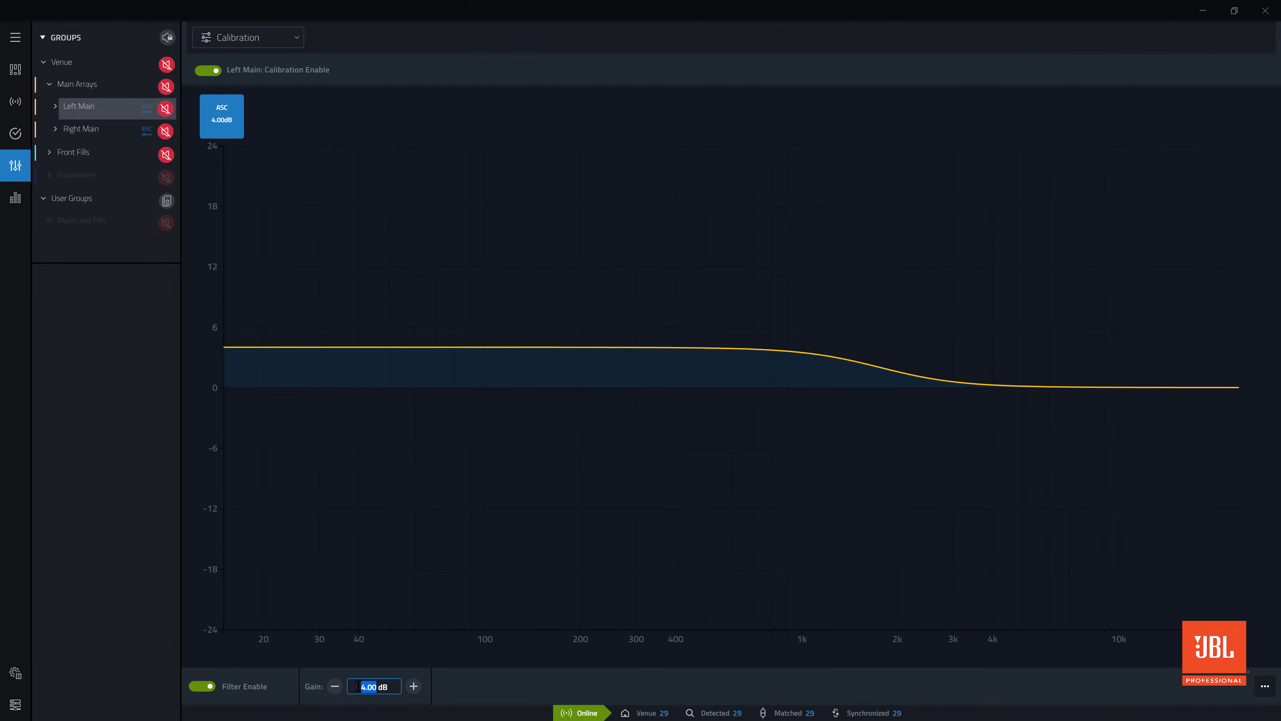
type("-5")
key("Return")
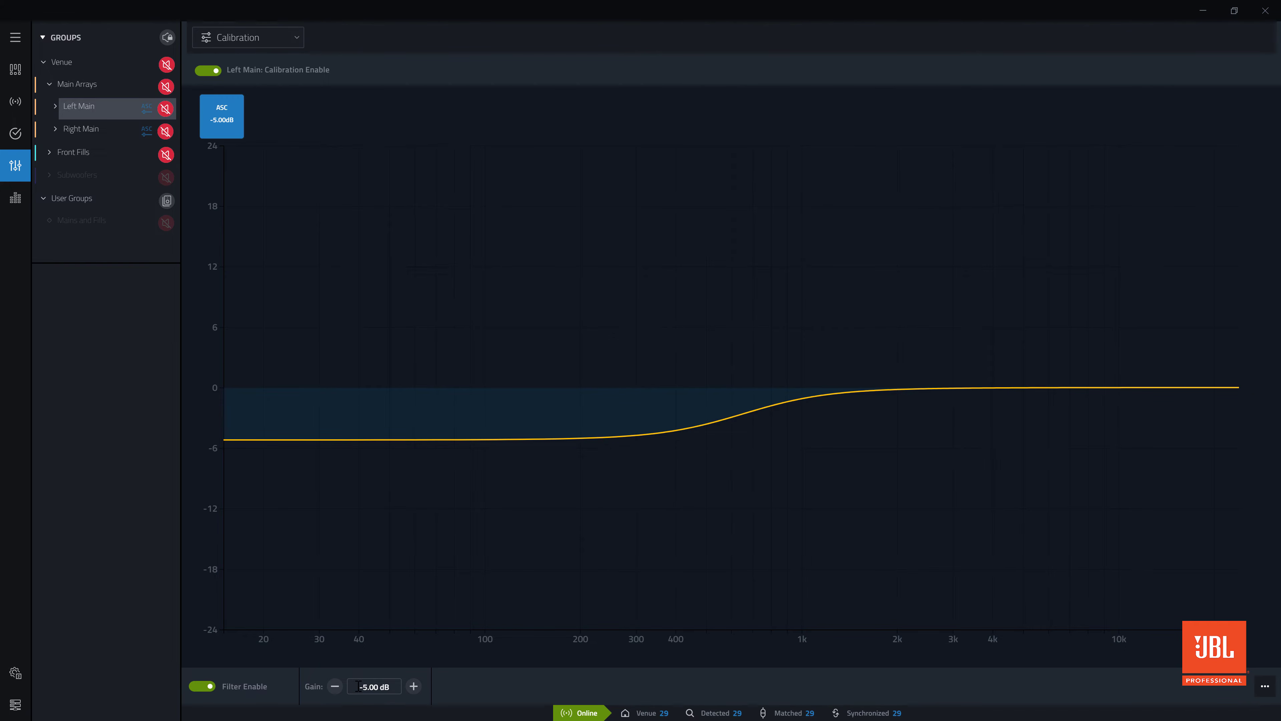
left_click(378, 693)
type("3")
key("Return")
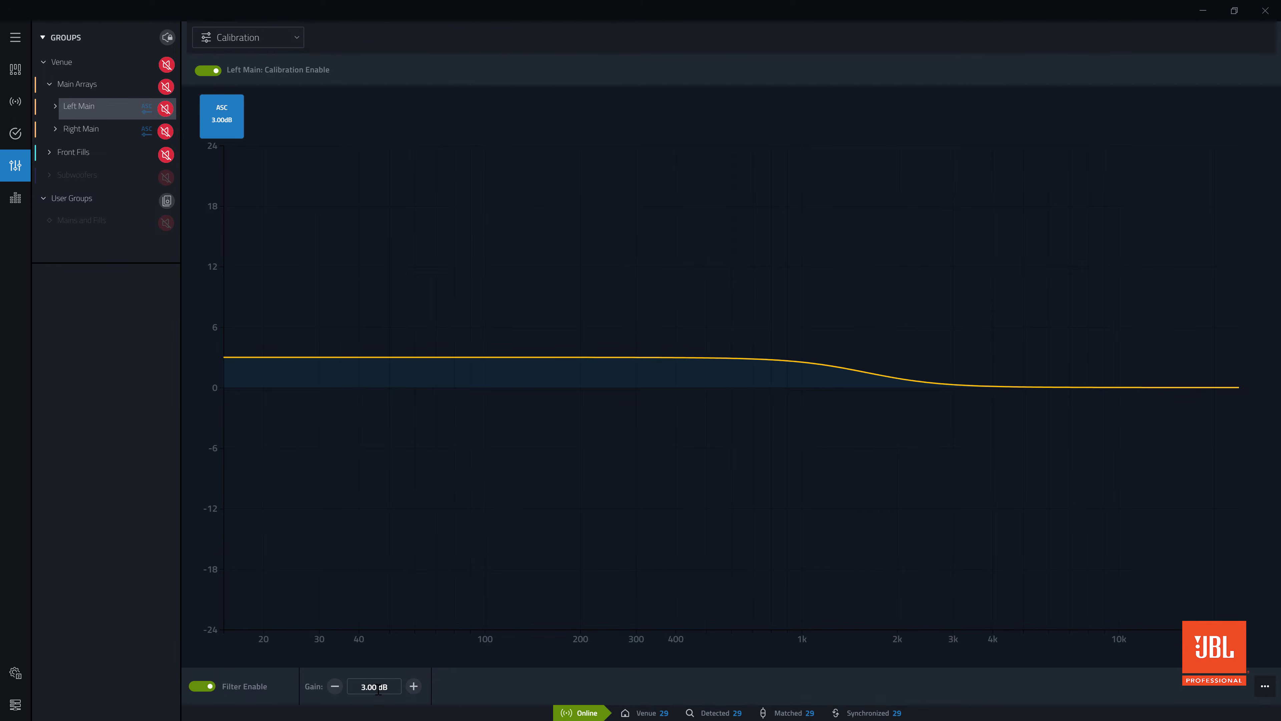
Set the Left Main array's ASC gain to -2 dB and check the Right Main array's calibration
left_click(378, 691)
type("-2")
key("Return")
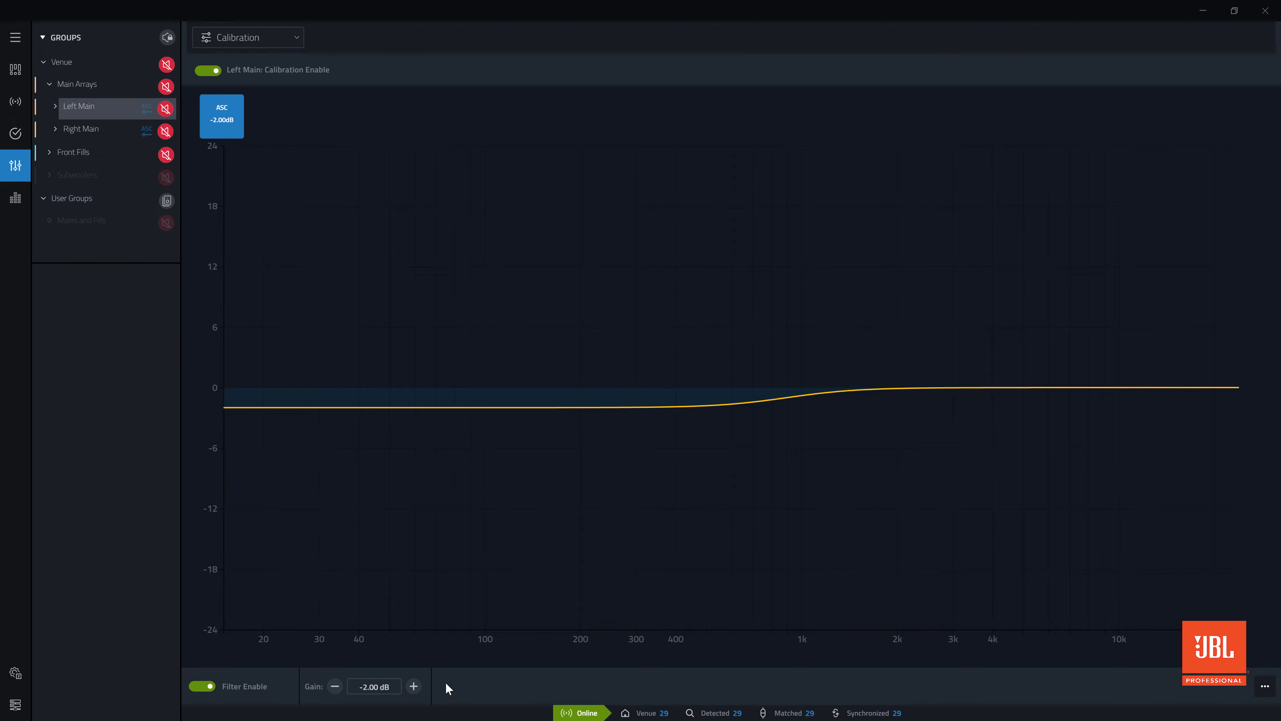
left_click(79, 127)
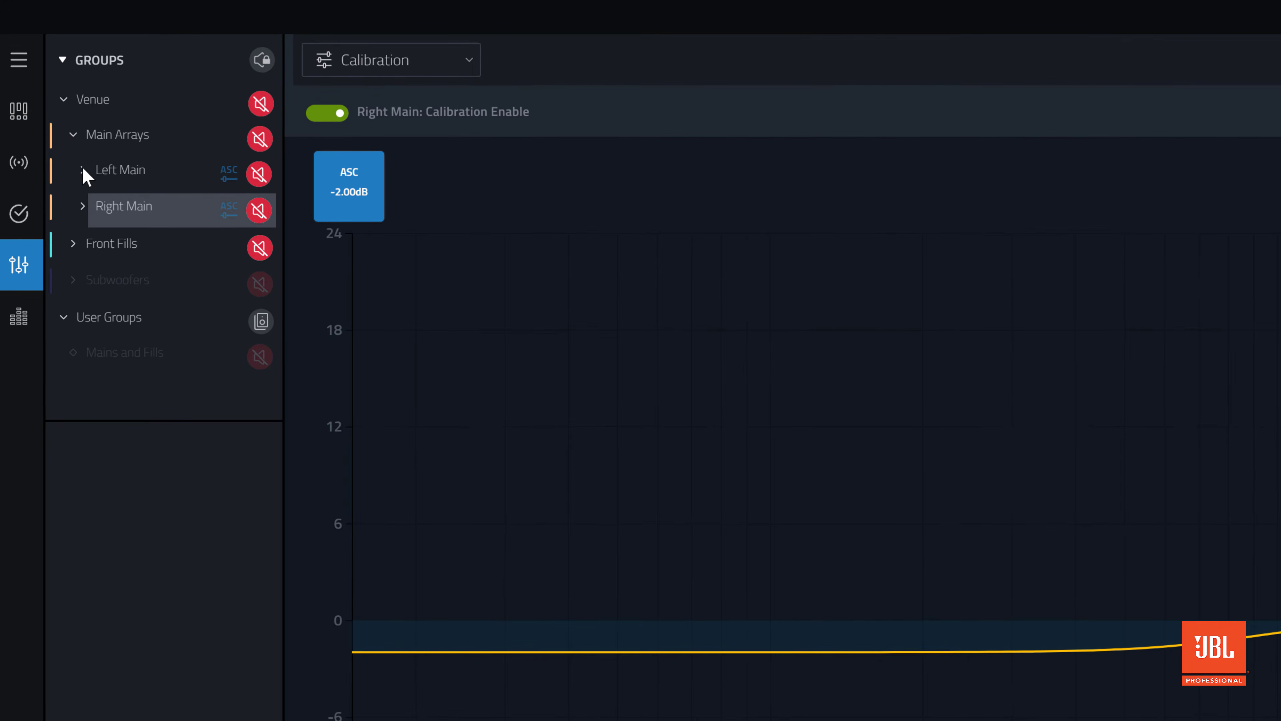
Set the TDC gain of circuit 108 in the Left Main array to -4 dB and toggle its filter to compare
left_click(104, 175)
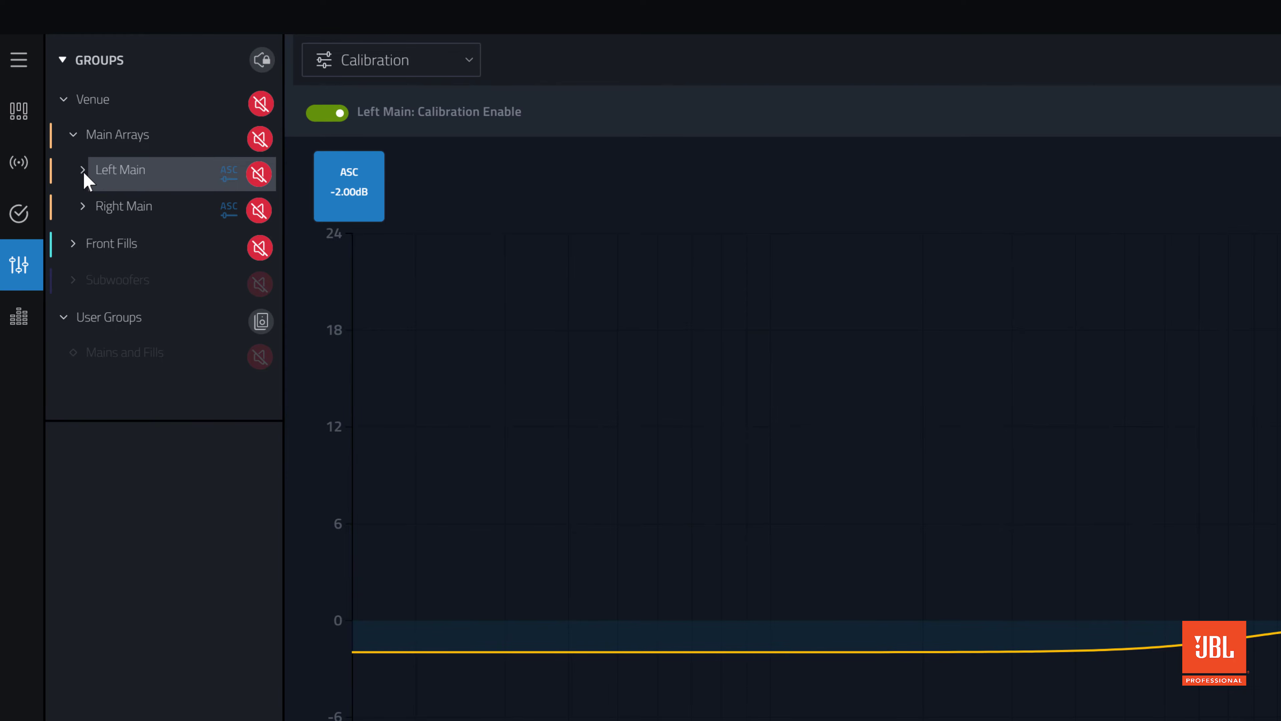
left_click(83, 170)
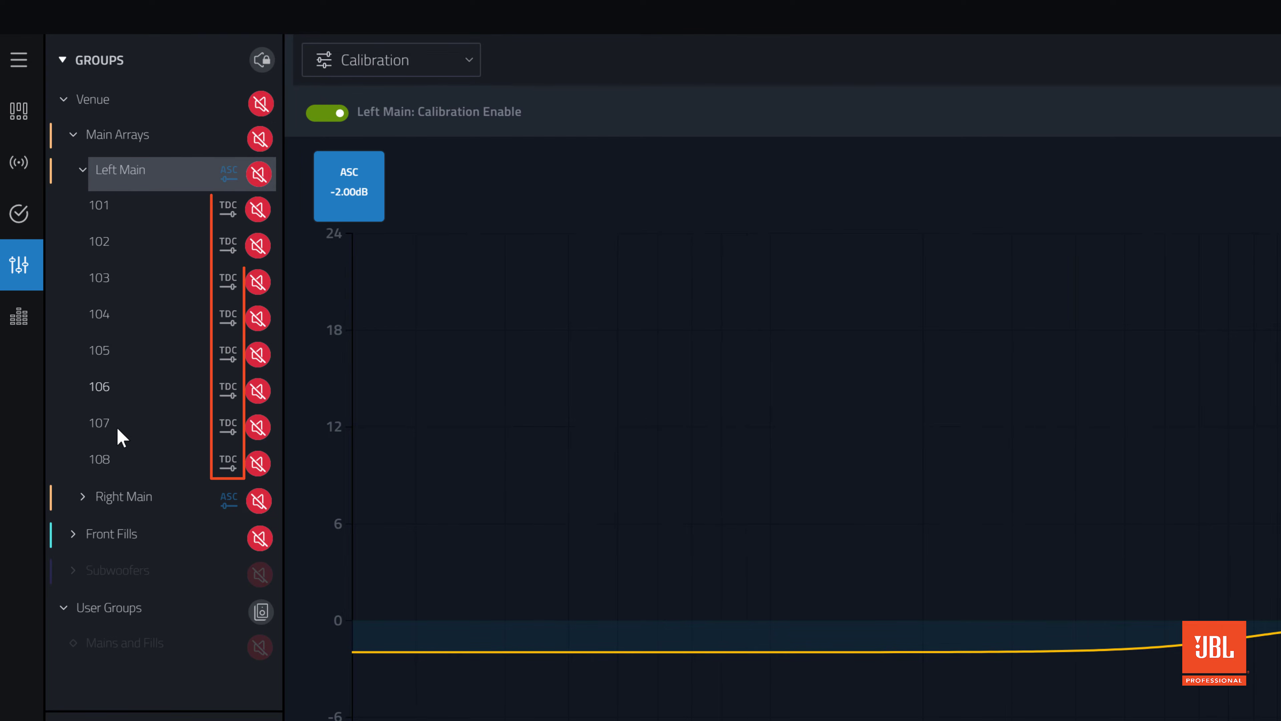
left_click(134, 456)
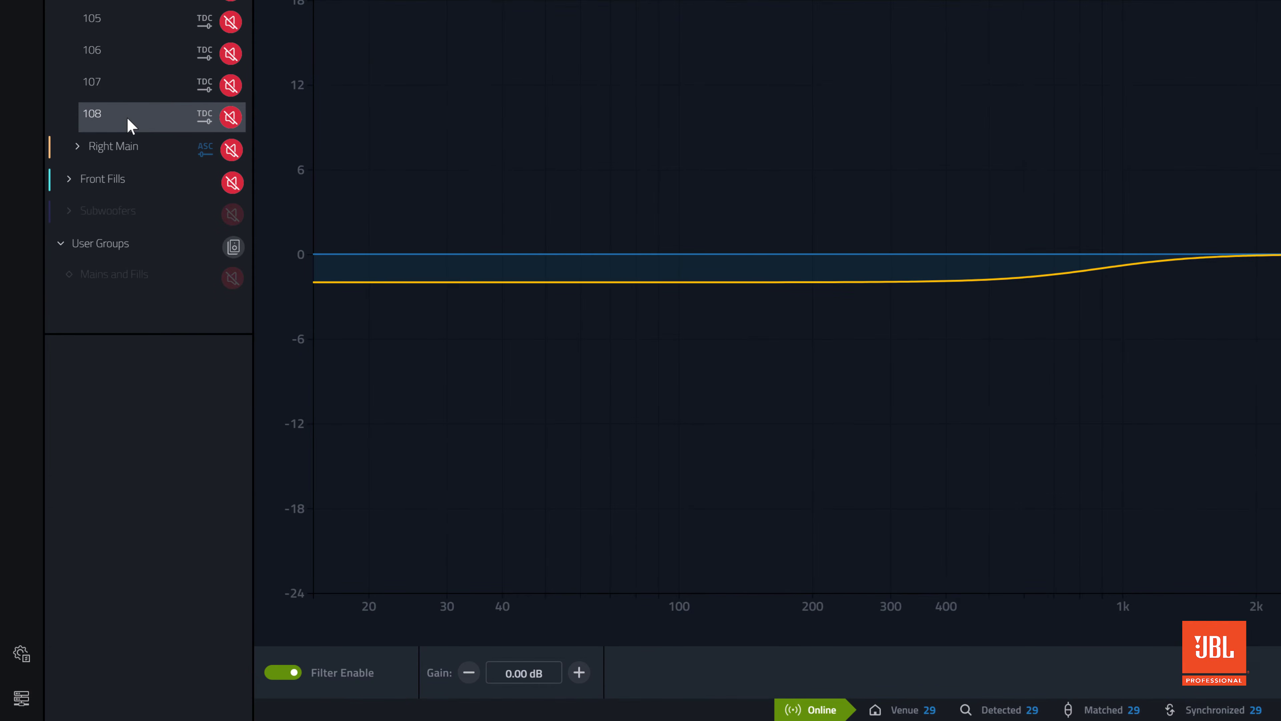
left_click(513, 679)
type("-4")
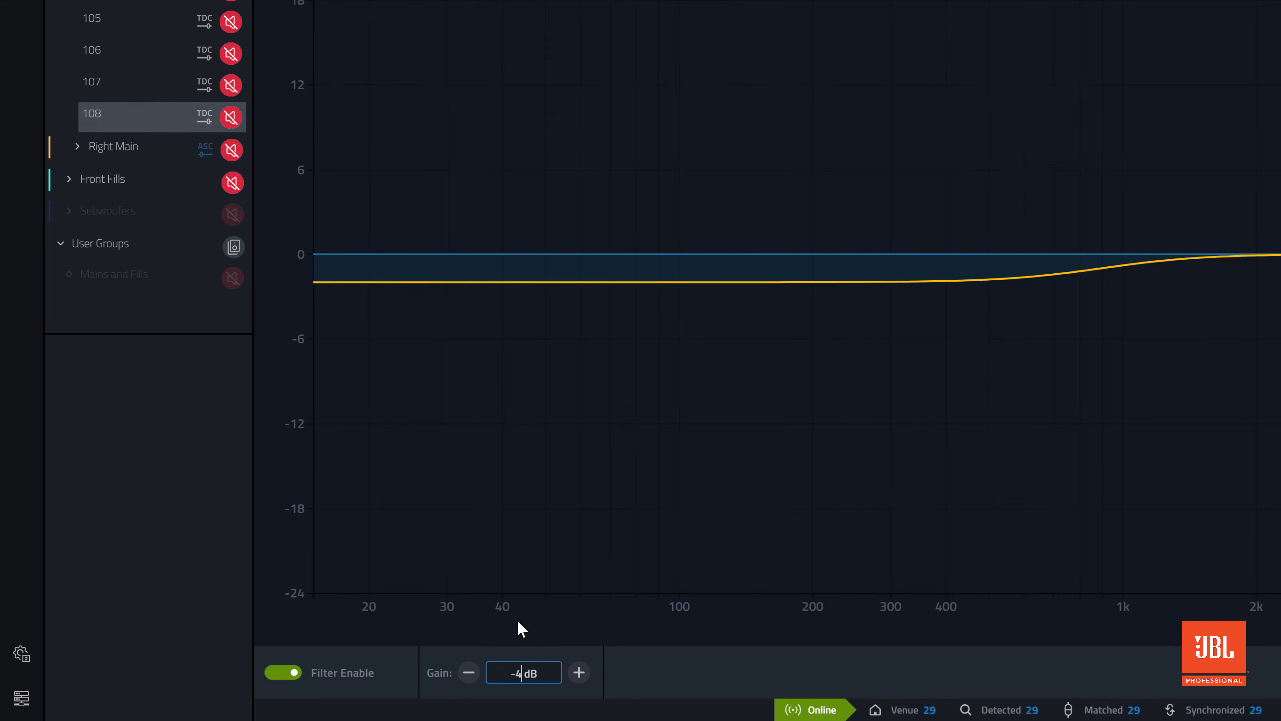
key("Return")
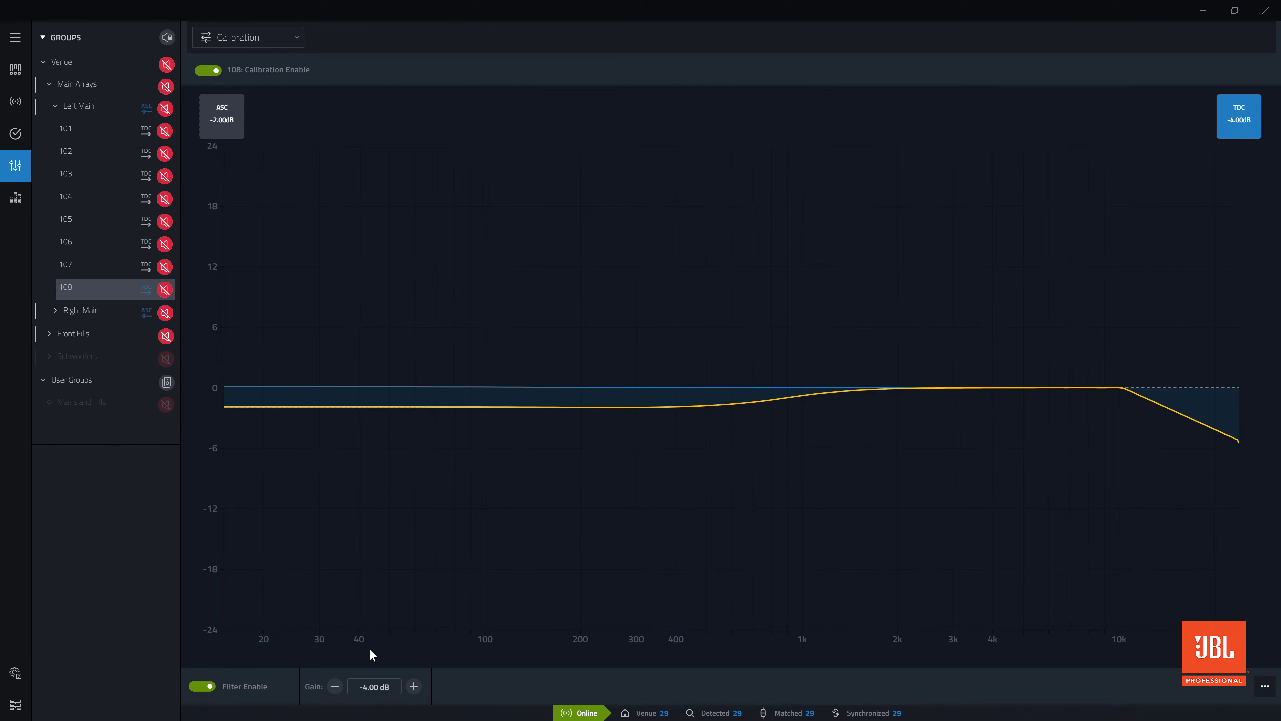
left_click(211, 687)
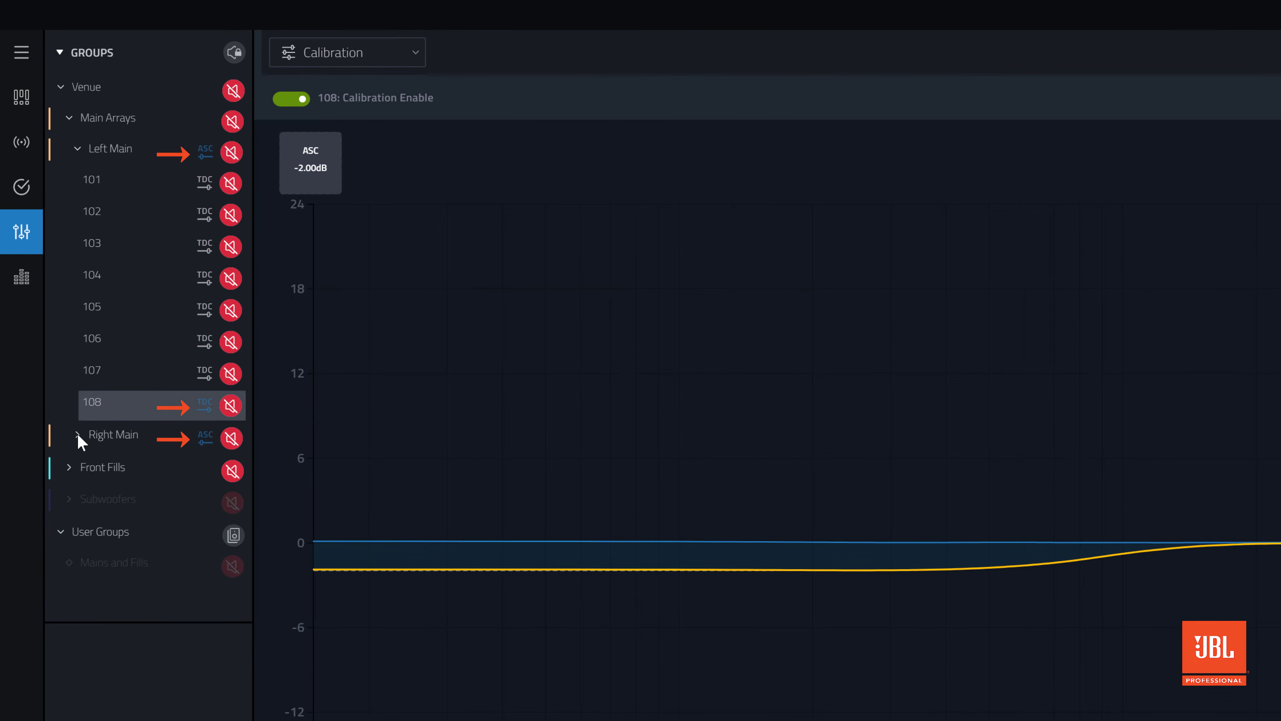
Check the calibration of circuit 208 in the Right Main array
left_click(78, 435)
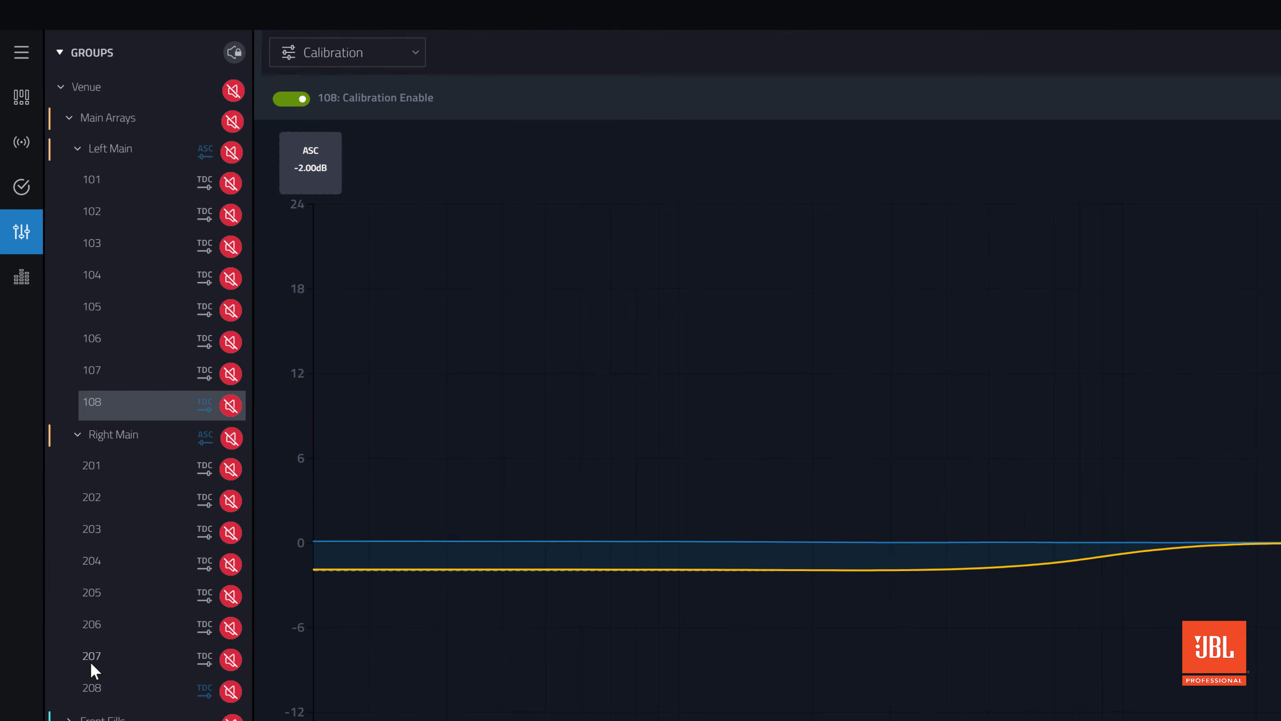
left_click(115, 684)
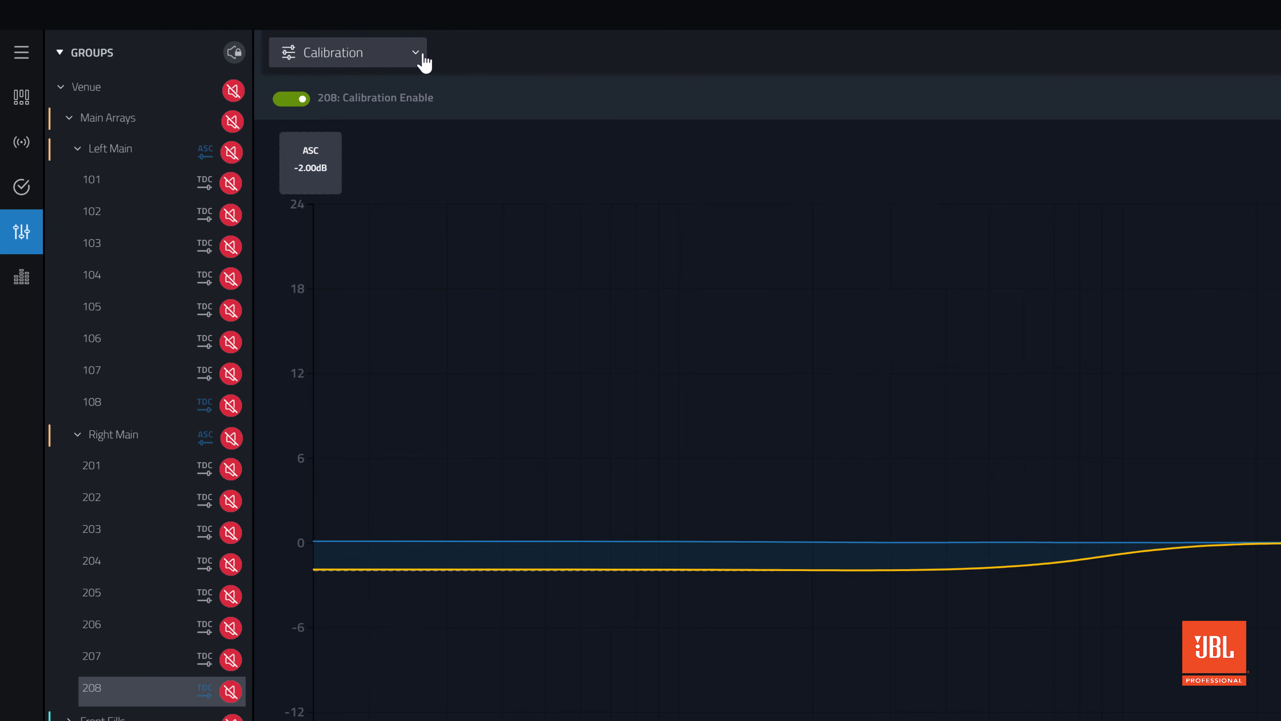
Switch to the EQ view and collapse the circuit lists of the Right Main and Left Main arrays
left_click(422, 58)
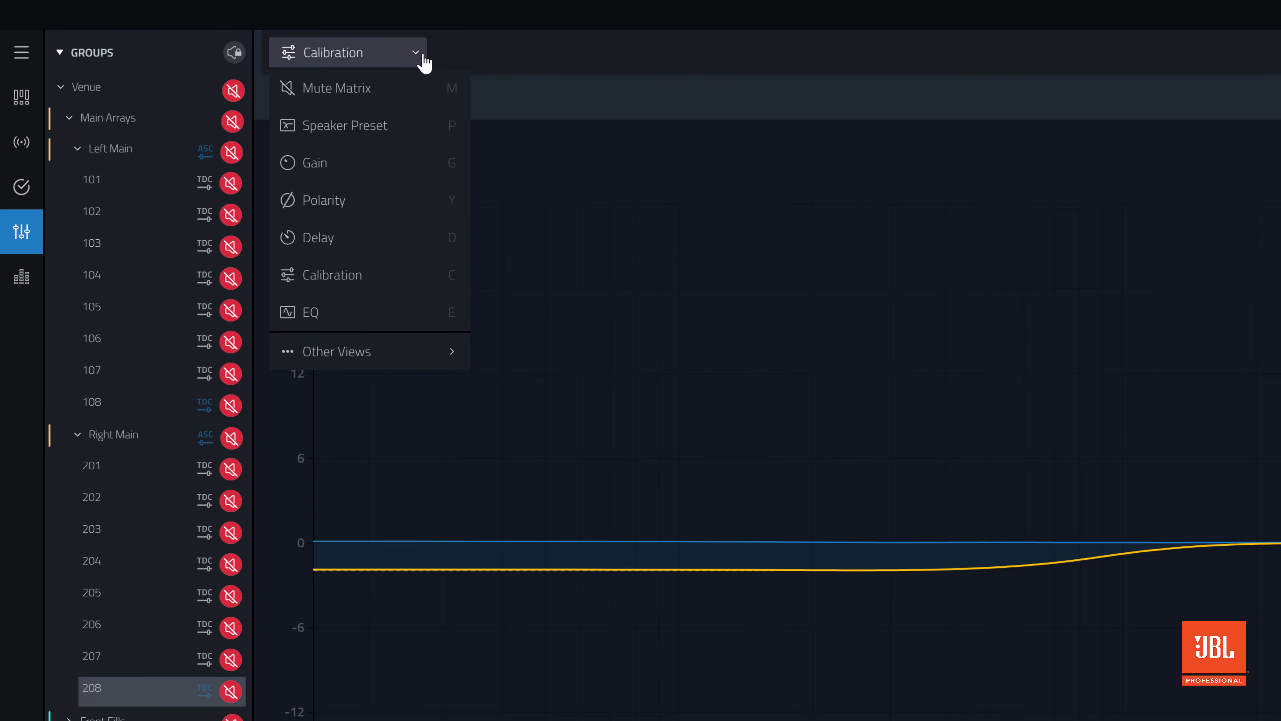
left_click(363, 318)
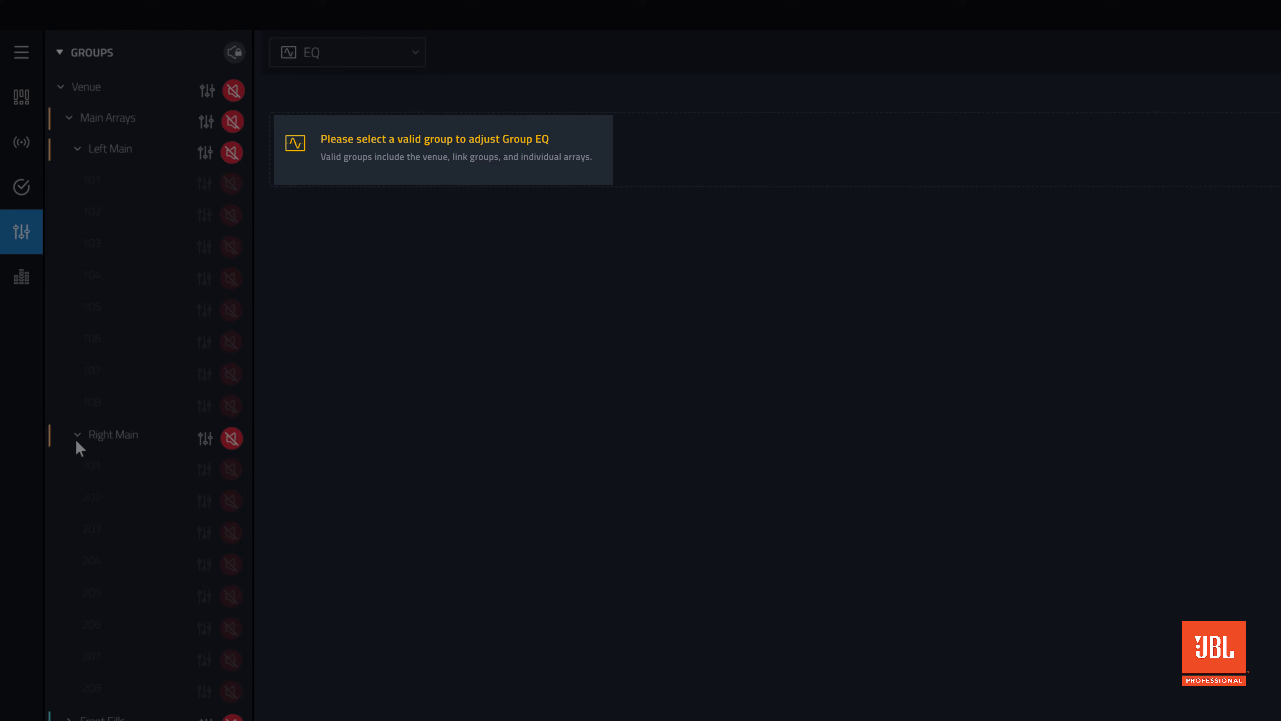
left_click(78, 437)
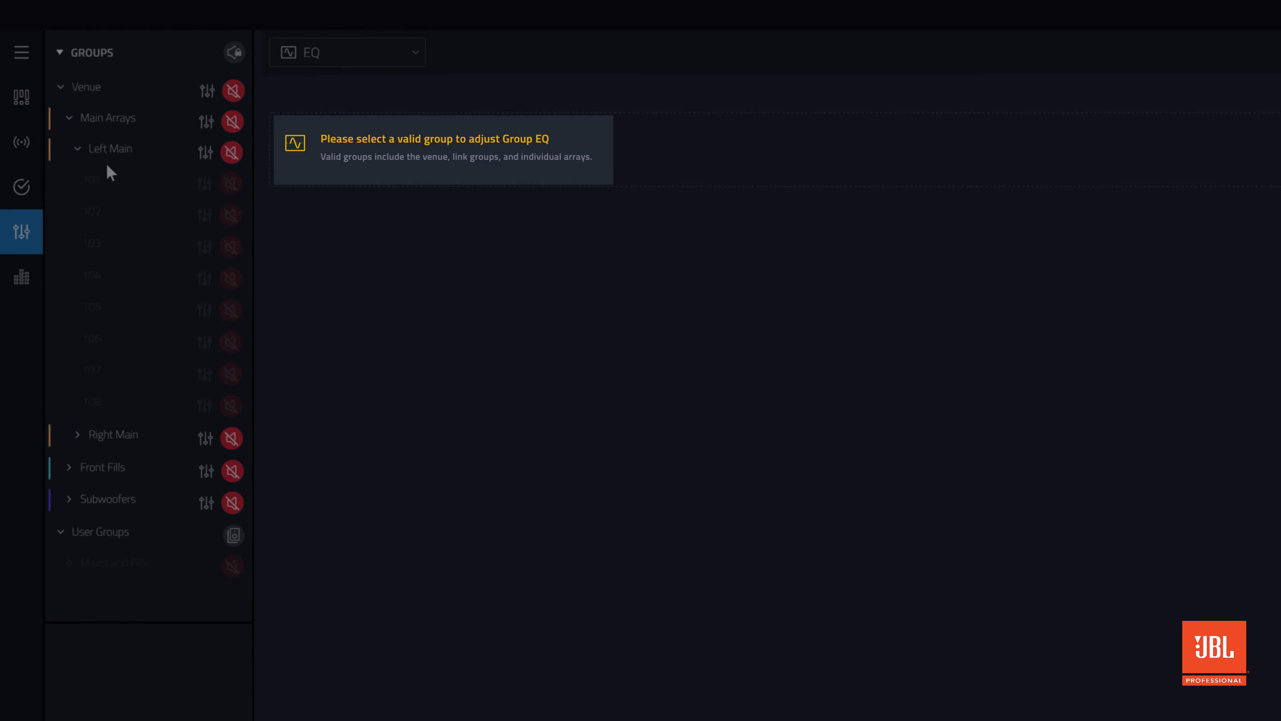
left_click(79, 149)
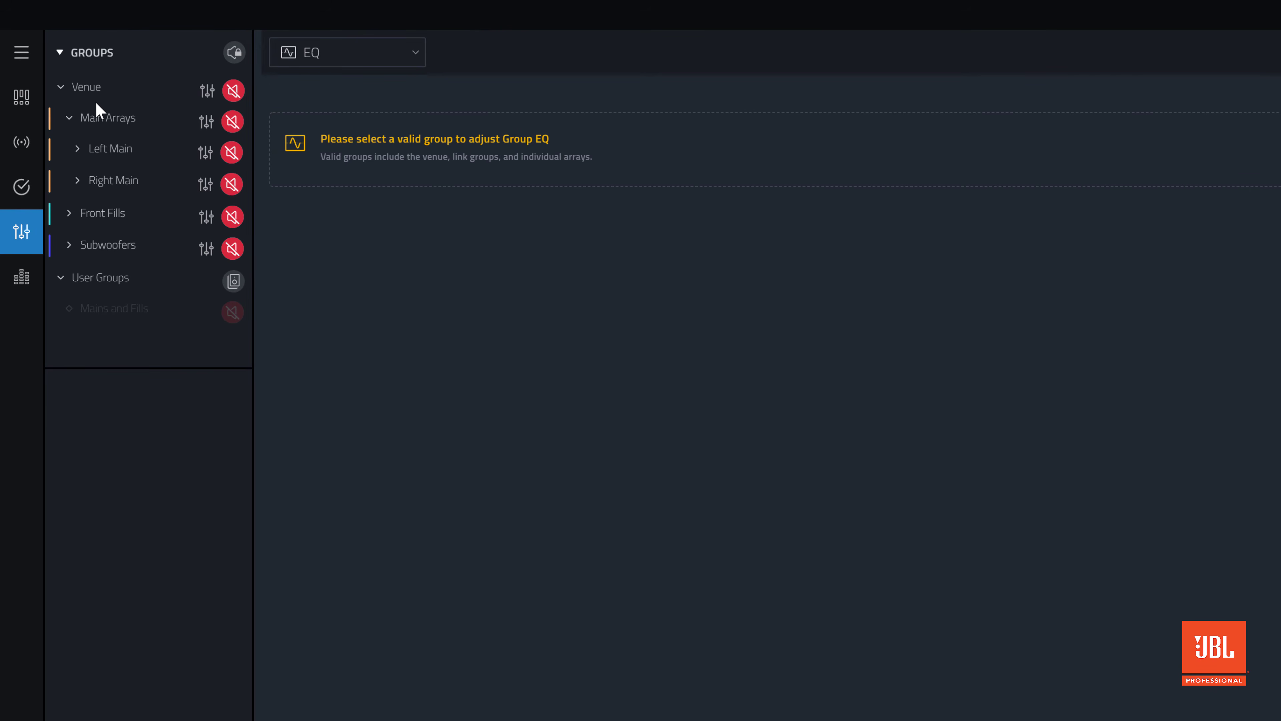
Look at the Venue, Main Arrays and Left Main group EQs, ending with the Main Arrays group selected
left_click(100, 92)
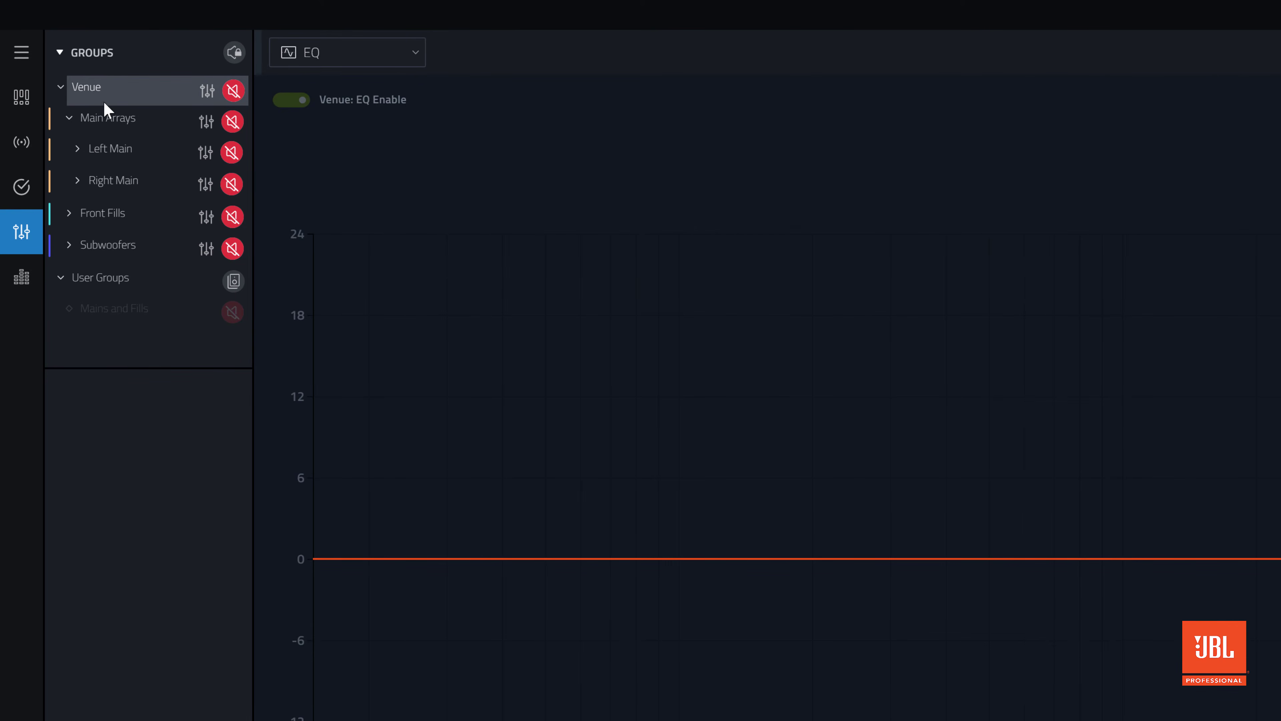
left_click(106, 121)
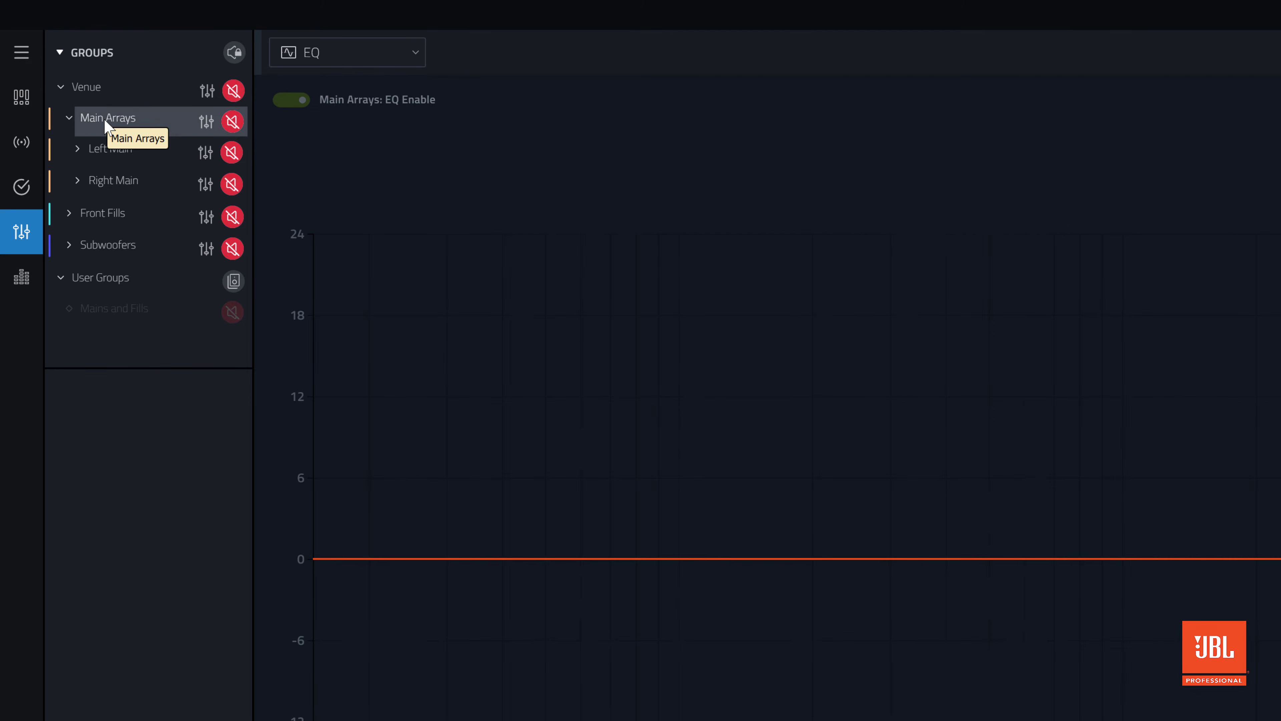
left_click(110, 156)
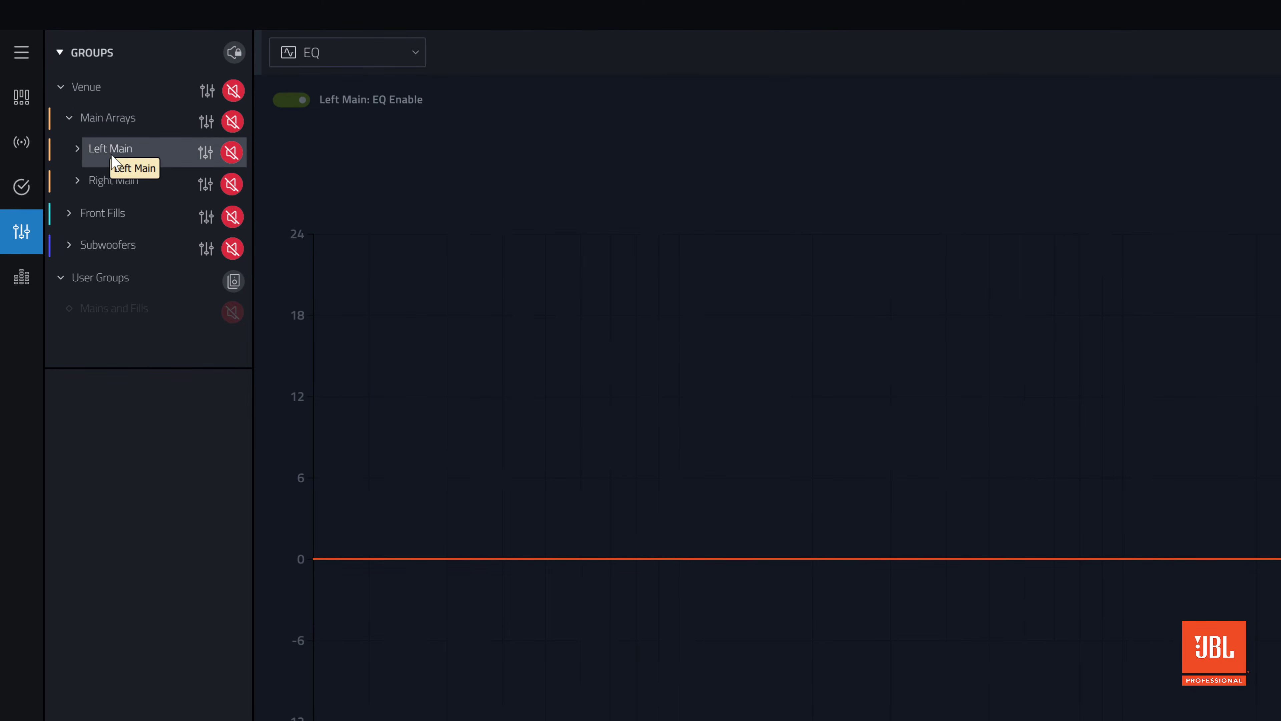
left_click(146, 125)
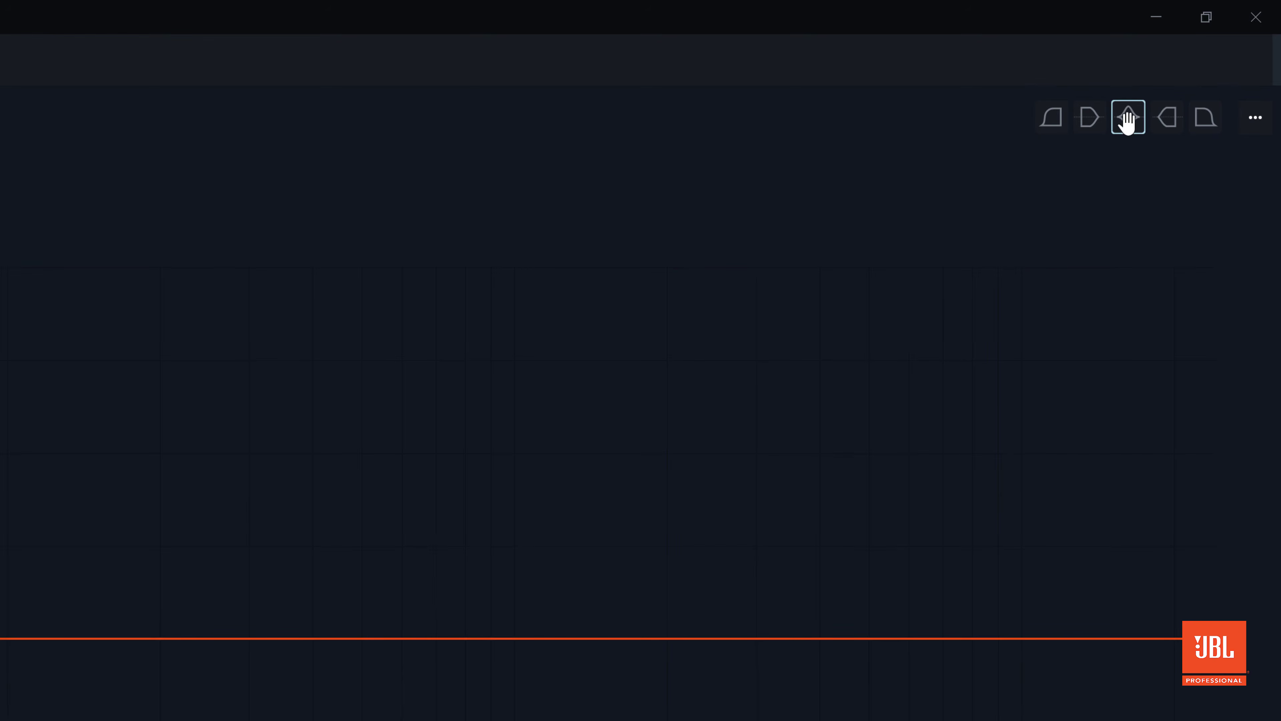
Add a Bell filter to the Main Arrays EQ and shape it to about 4.75 kHz, -3.4 dB and Q 1.19
left_click_drag(1128, 121, 580, 638)
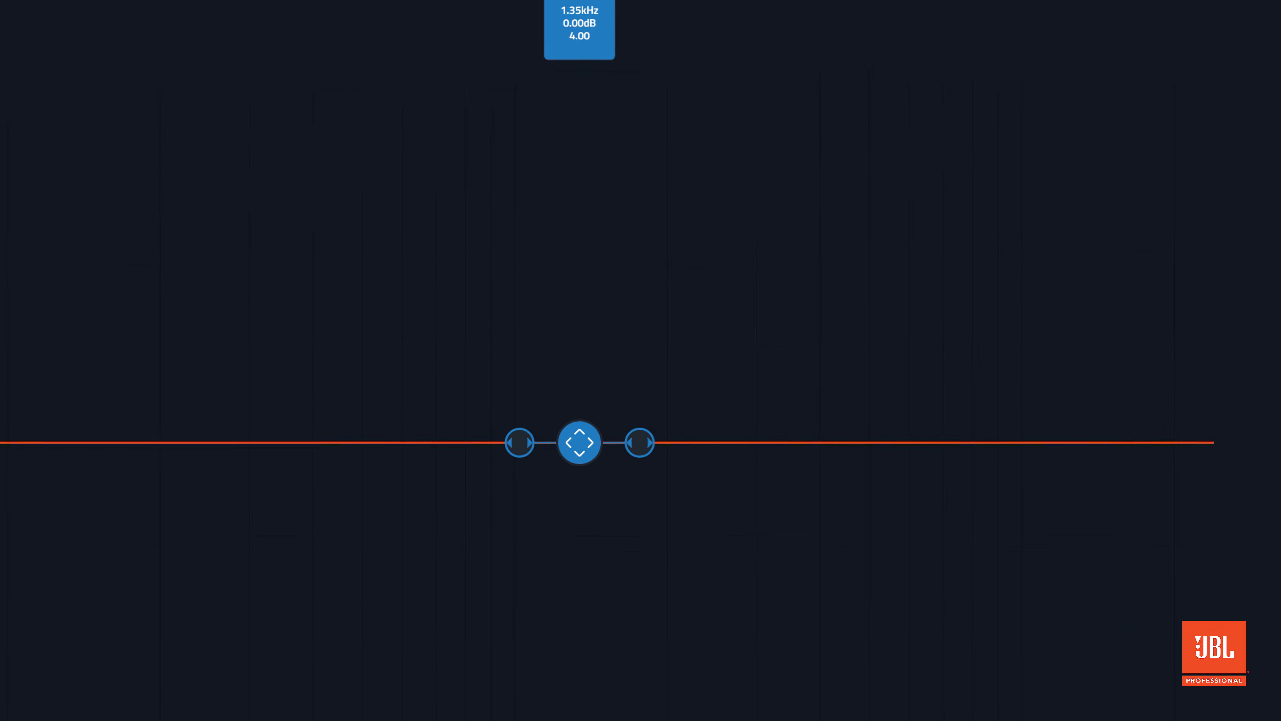
left_click_drag(580, 442, 971, 498)
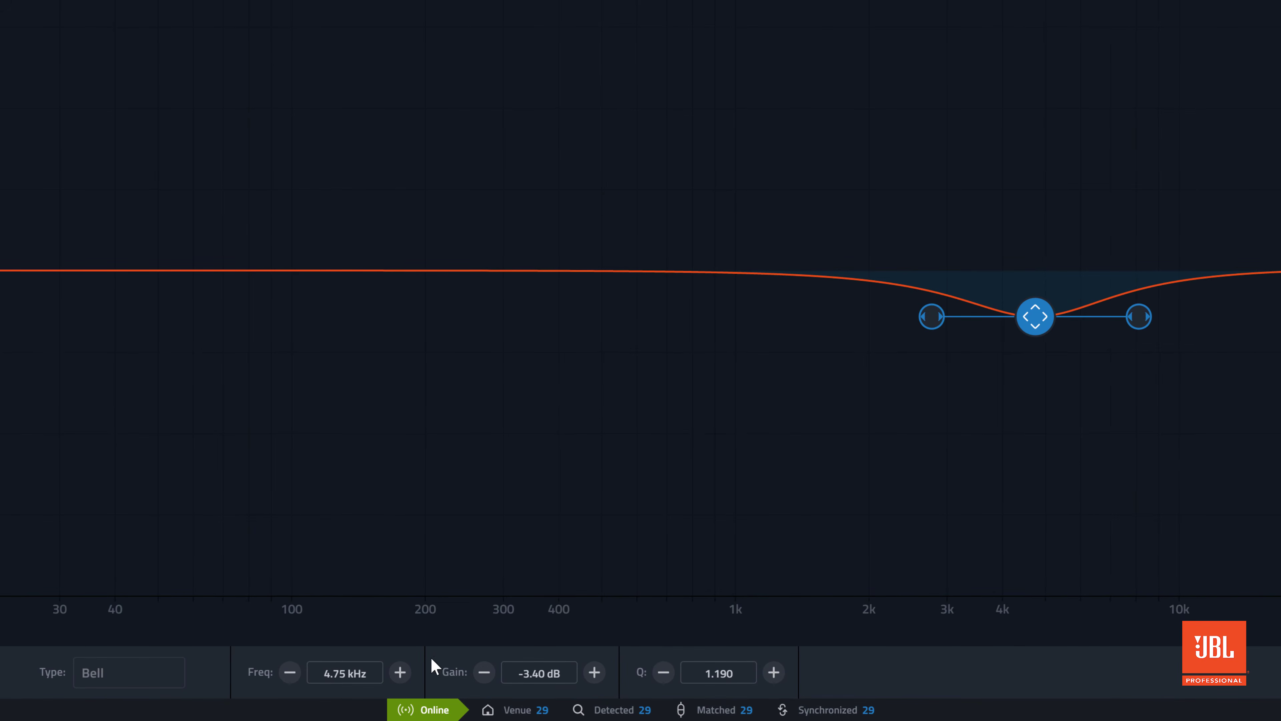
Set the Bell filter to 4 kHz, -3 dB gain and Q 6, and toggle its Filter Enable state to compare
left_click(345, 673)
type("4k")
key("Return")
left_click(515, 669)
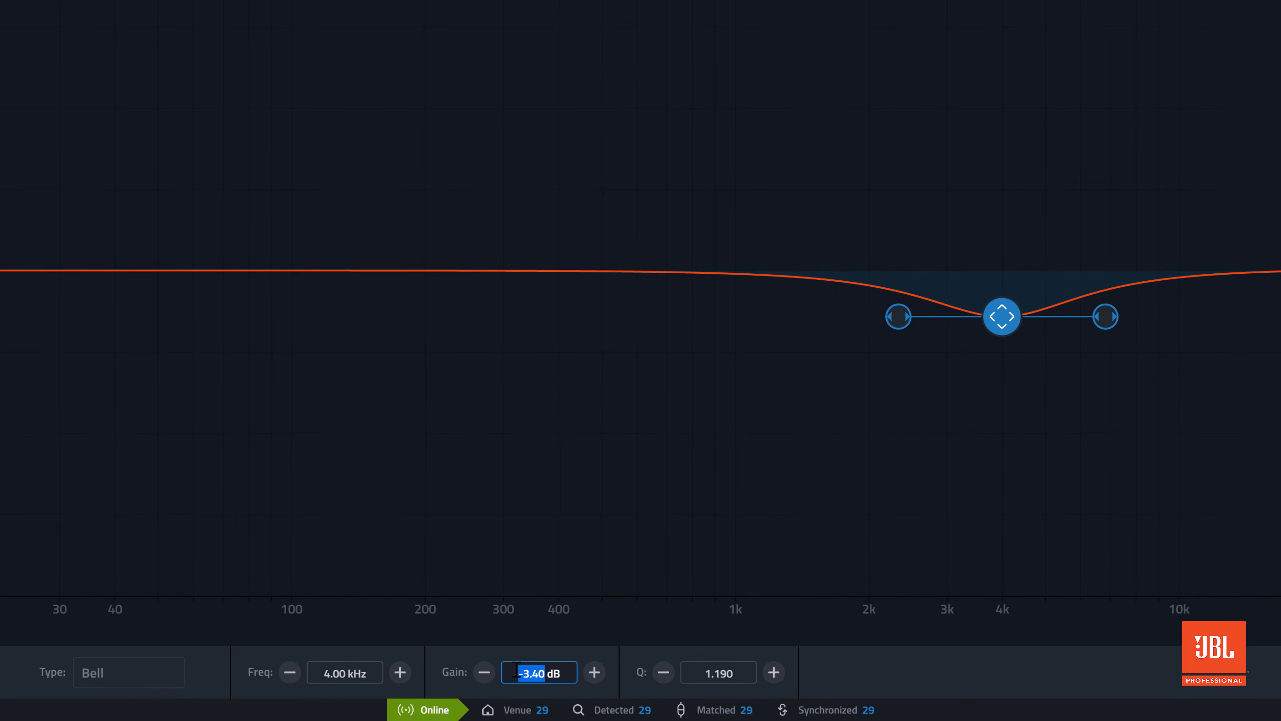
type("-3")
key("Return")
left_click(700, 671)
type("6")
key("Return")
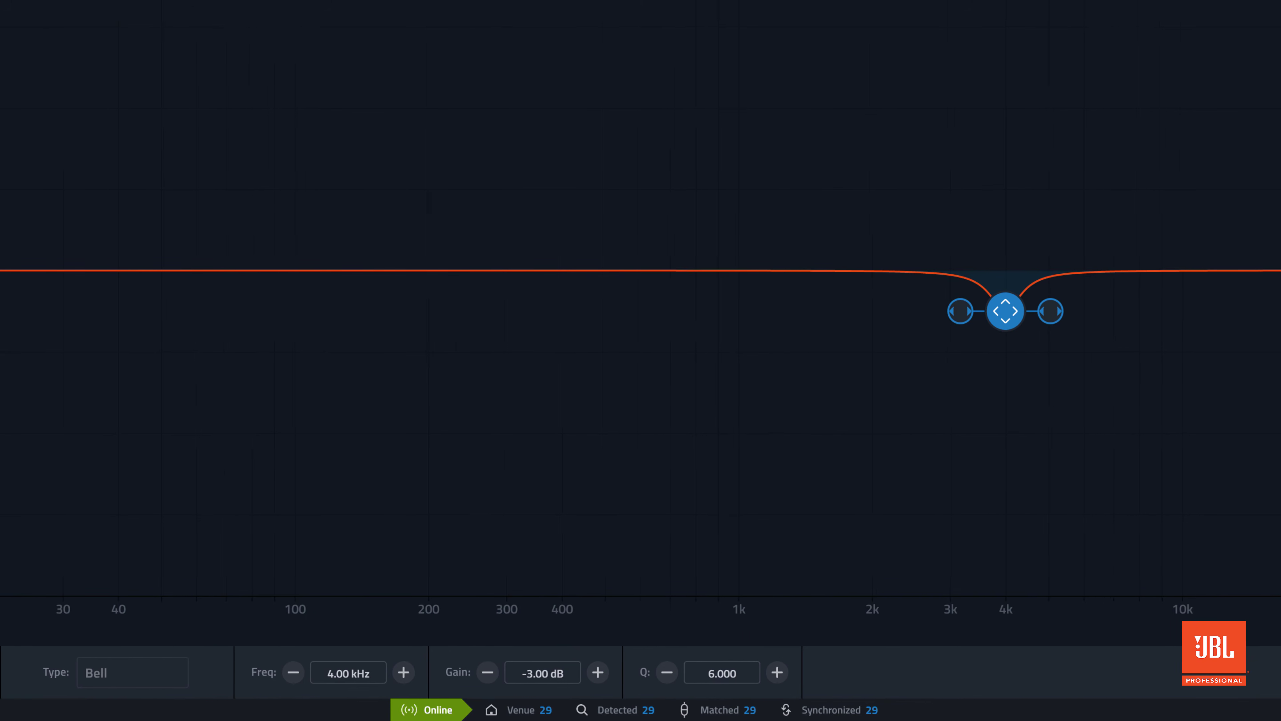
left_click(282, 678)
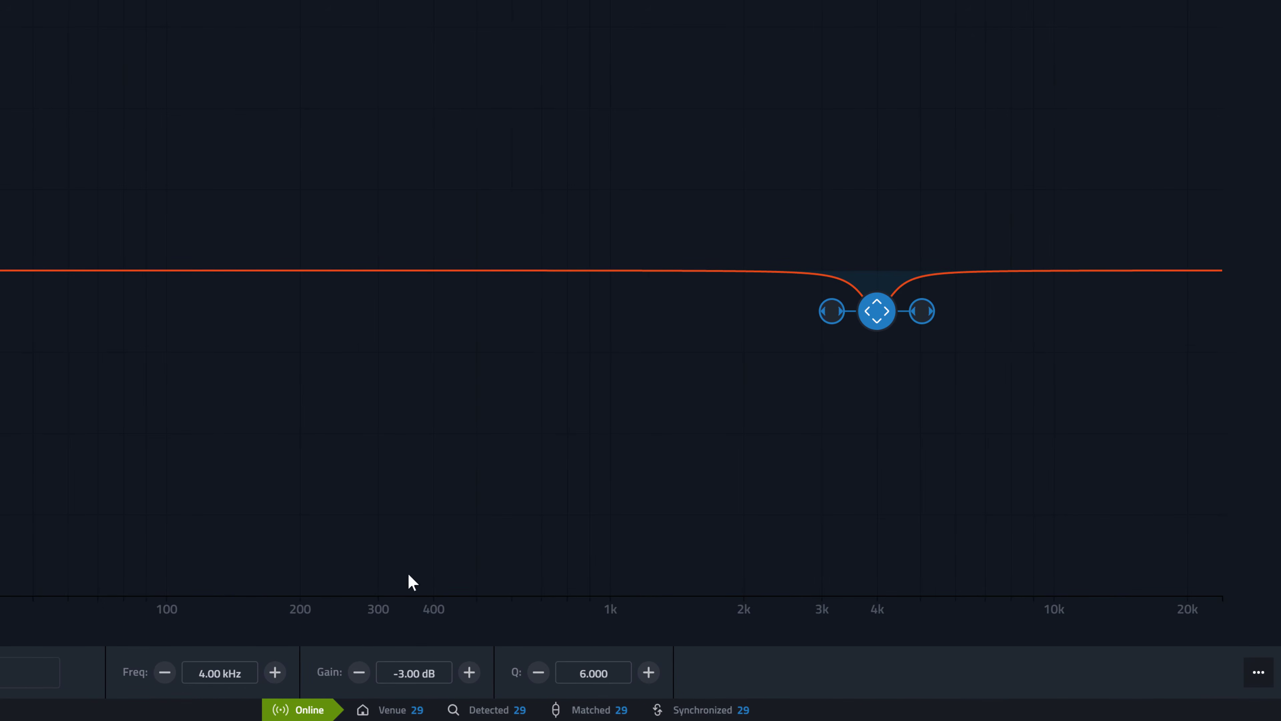
Copy the Main Arrays Bell filter and paste it as a new filter into the Front Fills EQ
left_click(1259, 672)
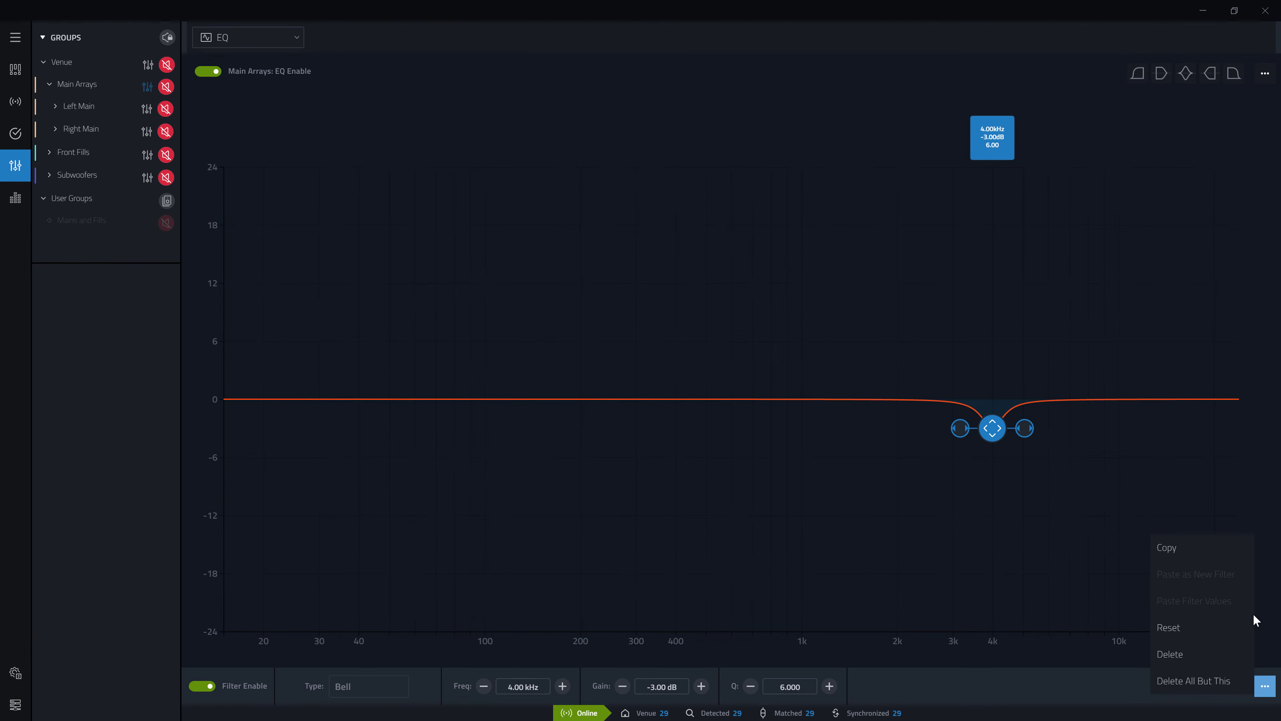
left_click(1199, 558)
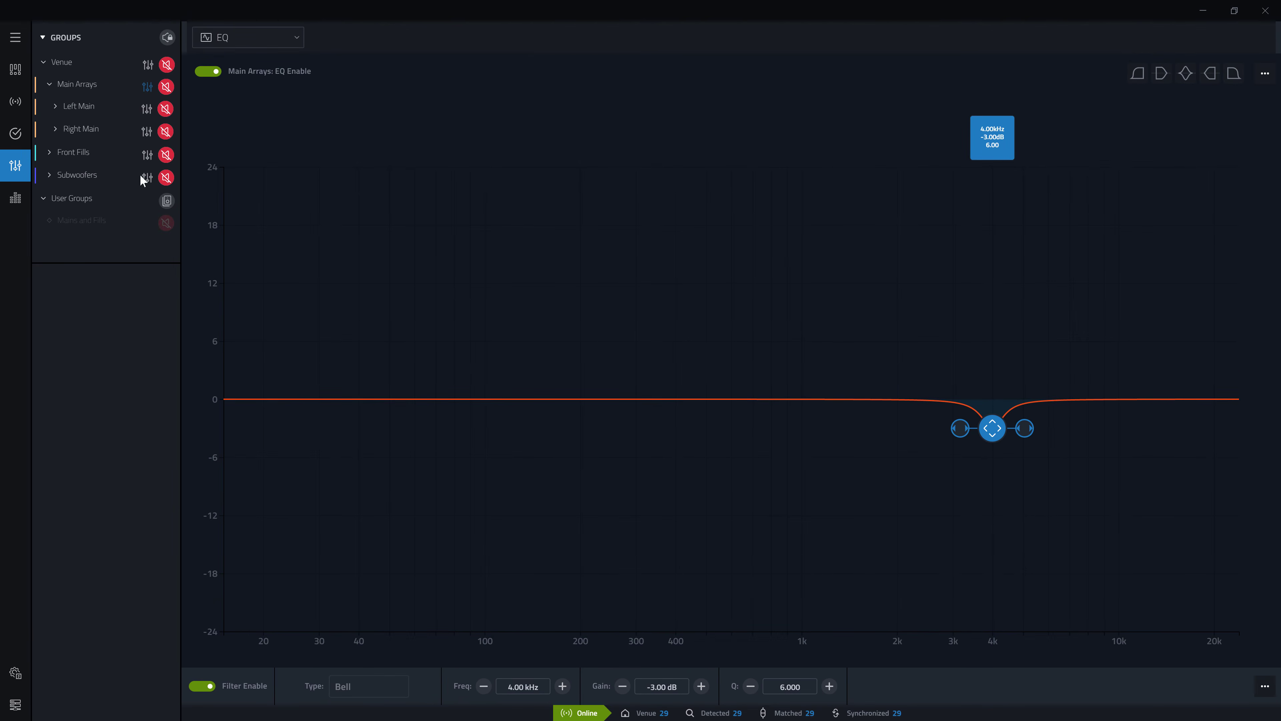
left_click(73, 147)
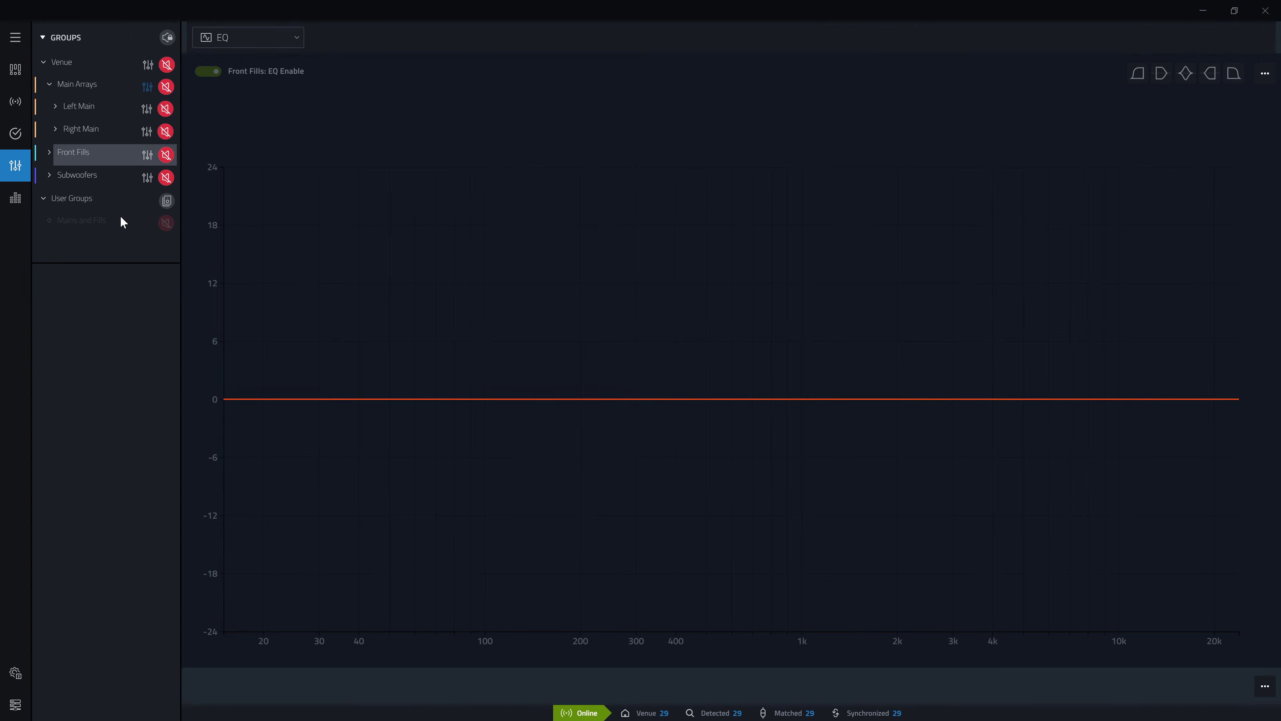
left_click(1264, 686)
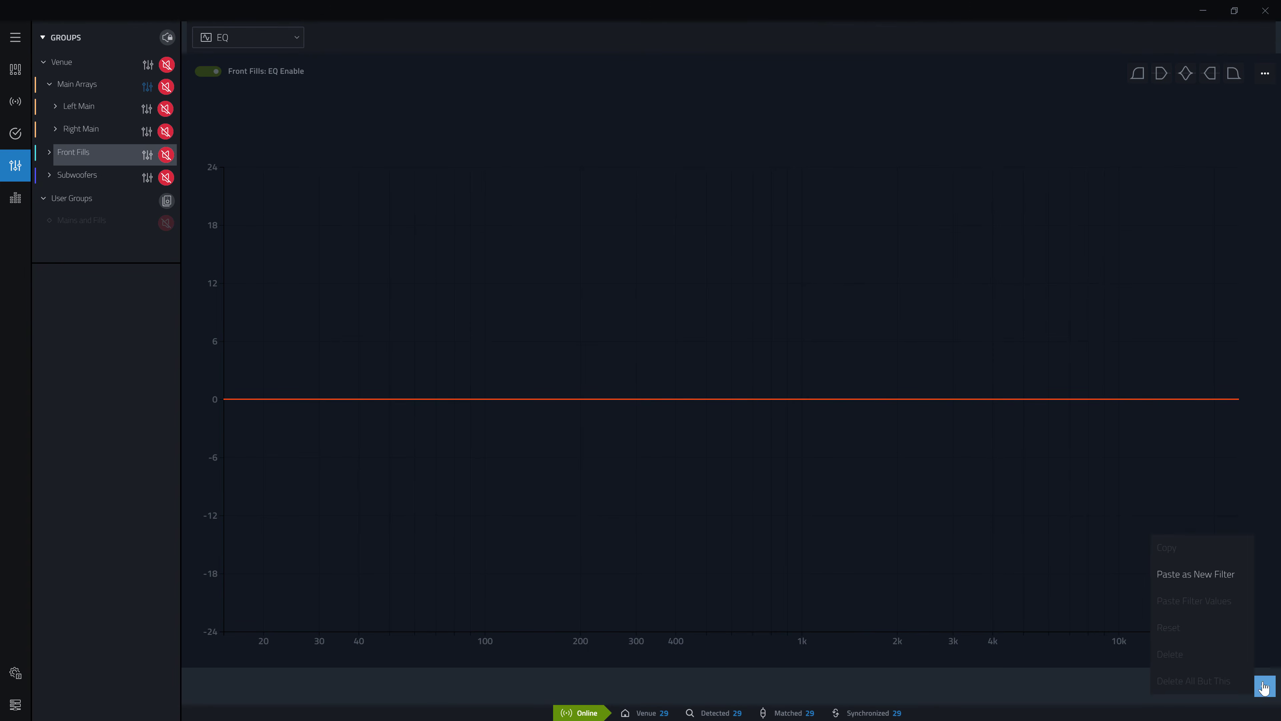
left_click(1200, 575)
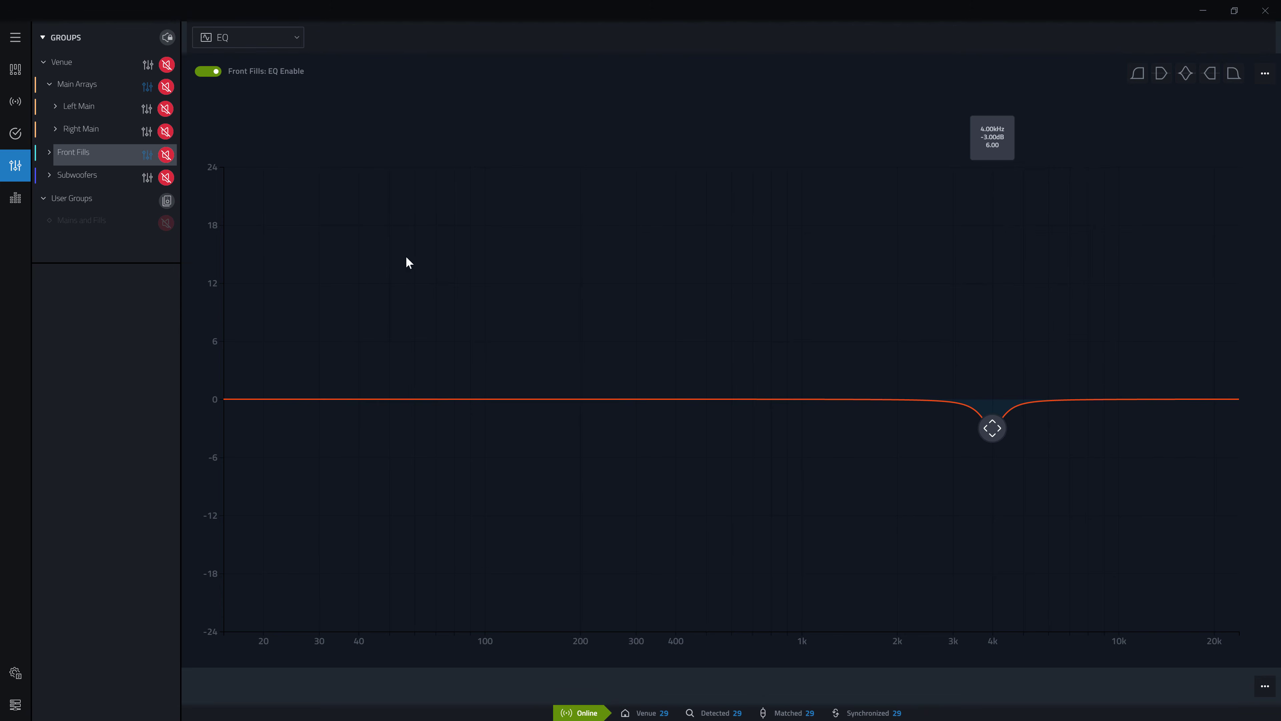
Add a second Bell filter to the Main Arrays EQ at about 919 Hz and -3.5 dB
left_click(97, 84)
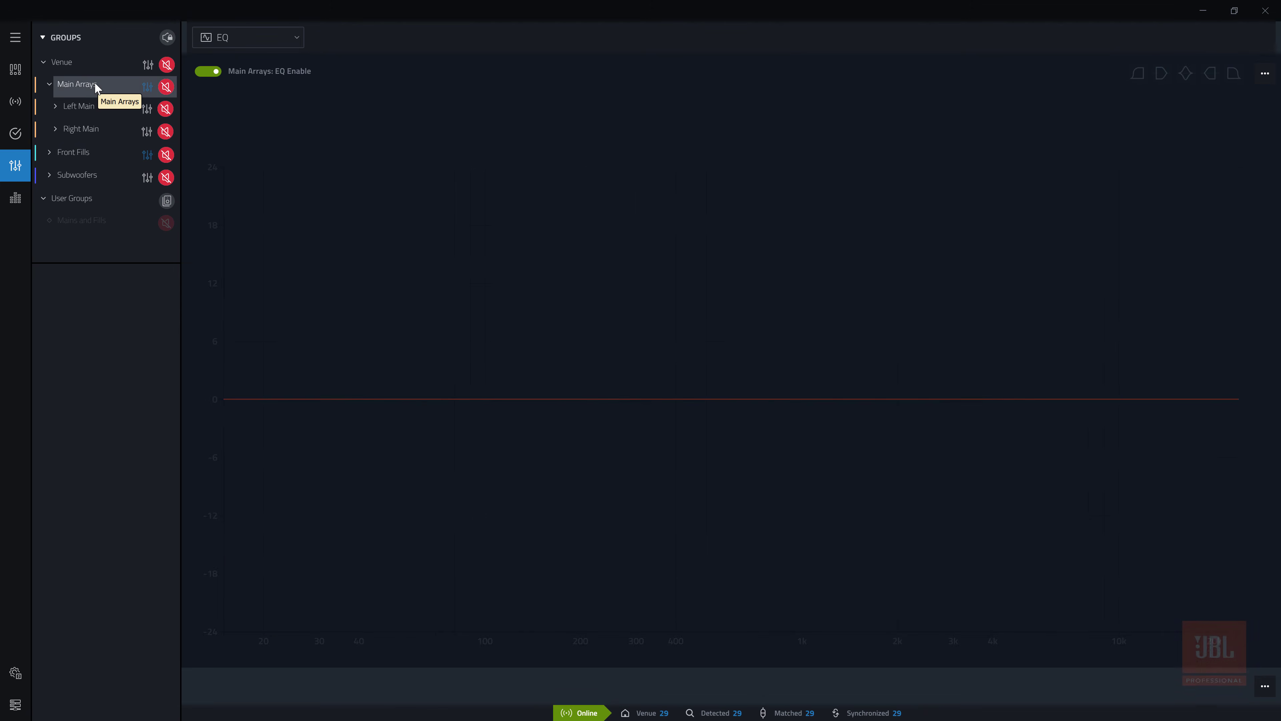
left_click(1186, 74)
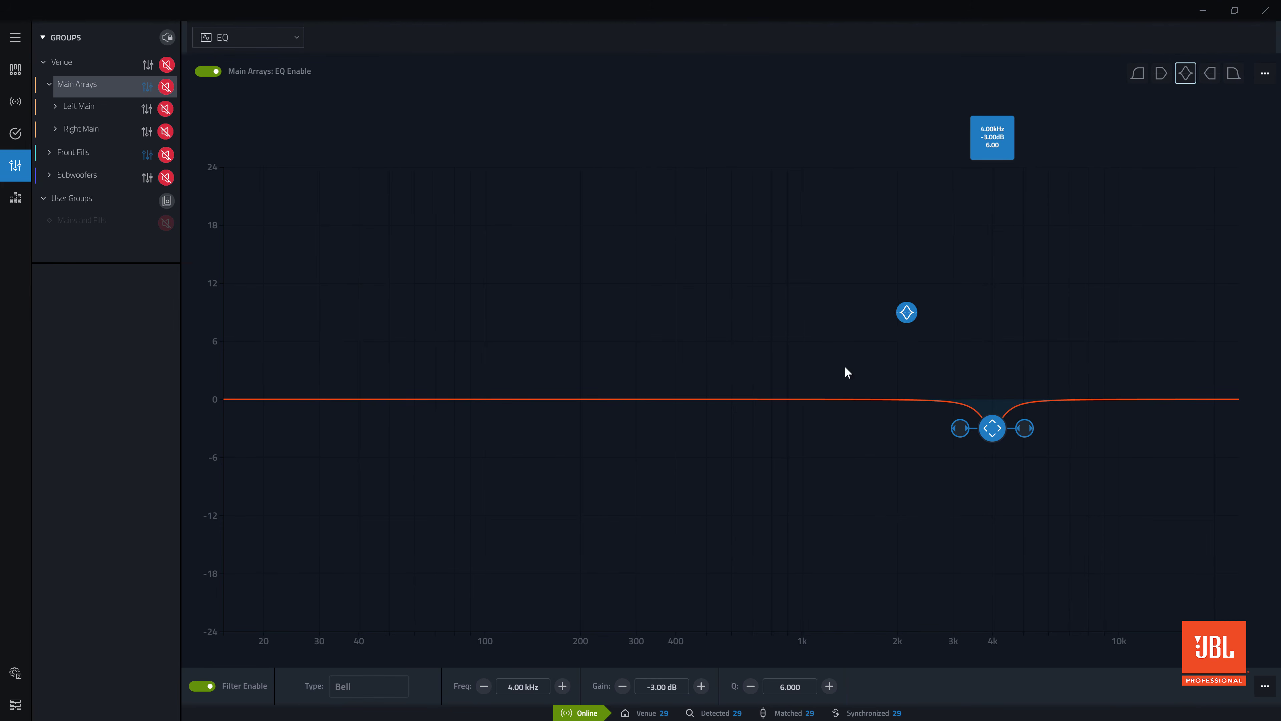
left_click(799, 399)
left_click_drag(798, 399, 790, 432)
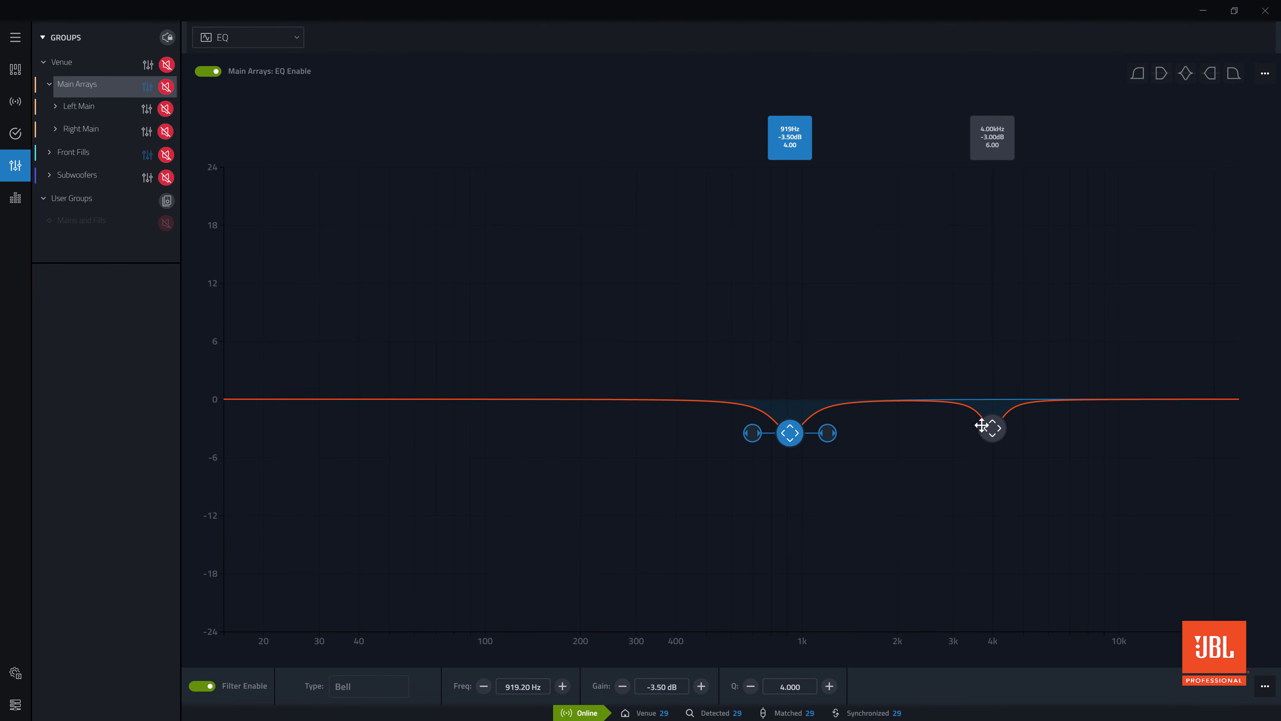
Switch the selection between the 4 kHz and 919 Hz filters through their curve handles and value labels
left_click(992, 428)
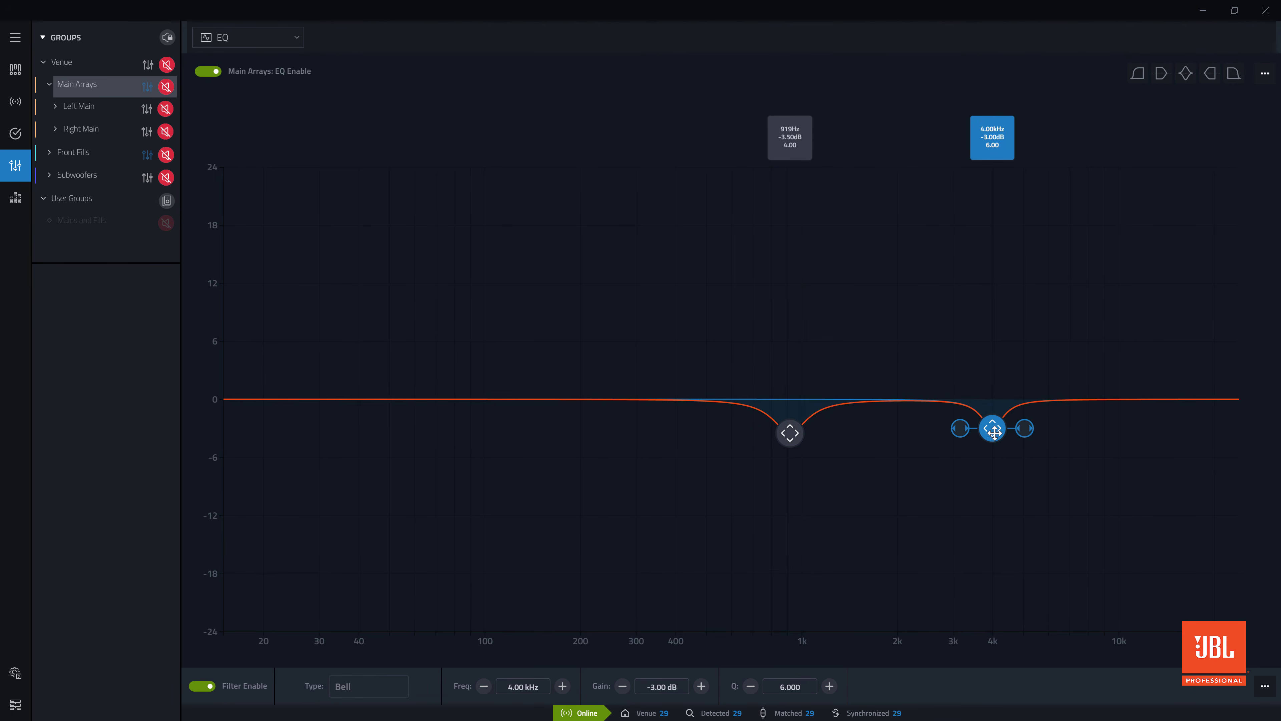
left_click(791, 433)
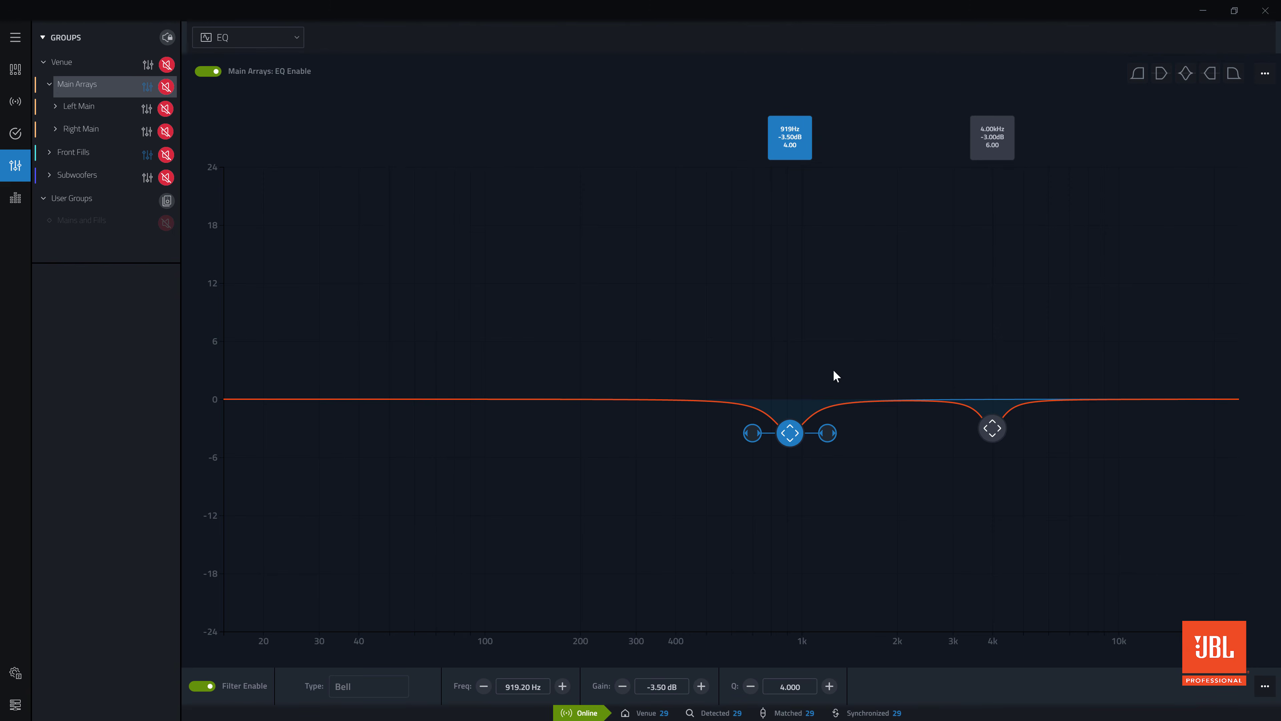
left_click(984, 135)
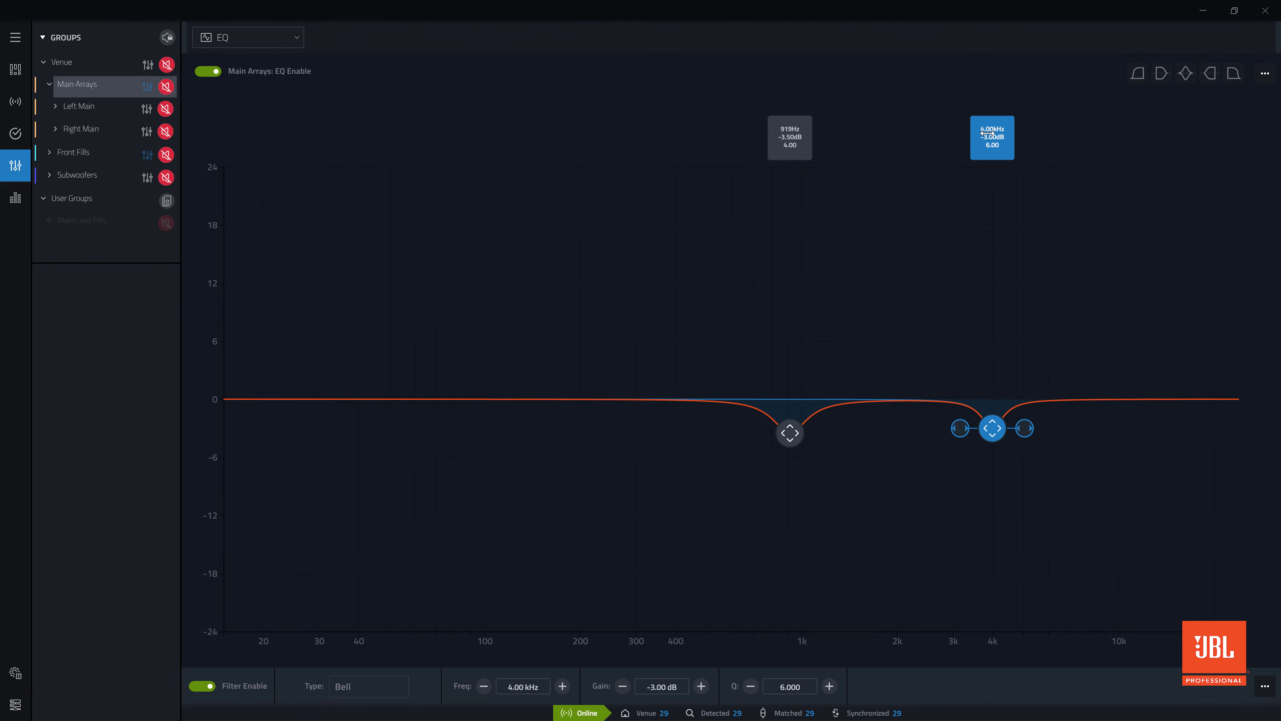
left_click(799, 140)
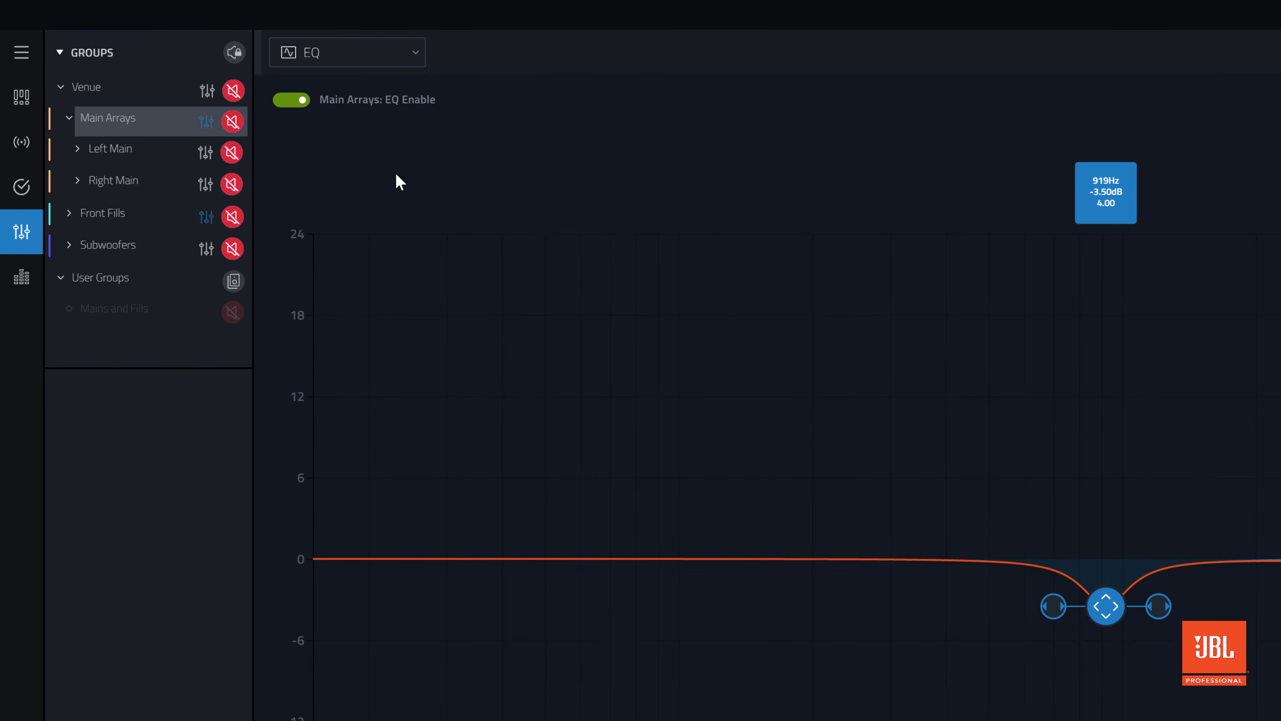
Add a Bell filter to the Venue EQ at about 13.95 kHz and -2.8 dB, and view it in the Main Arrays EQ
left_click(145, 94)
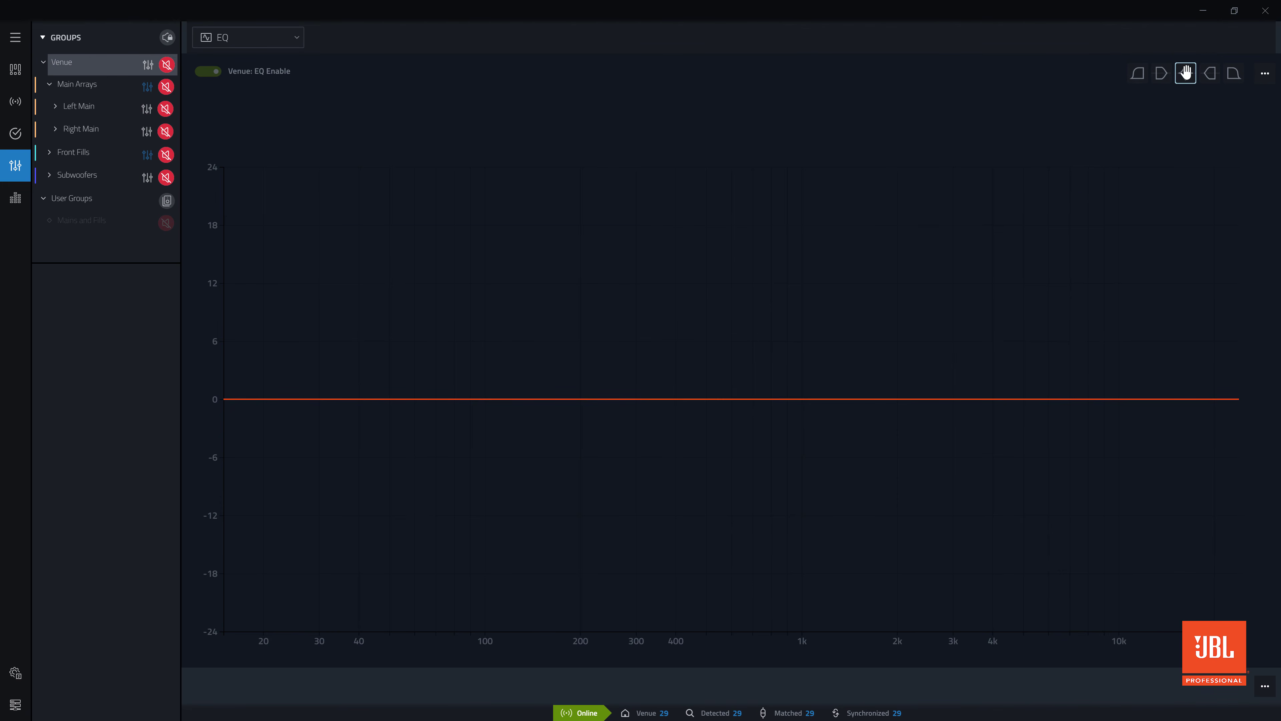
left_click_drag(1185, 73, 1164, 427)
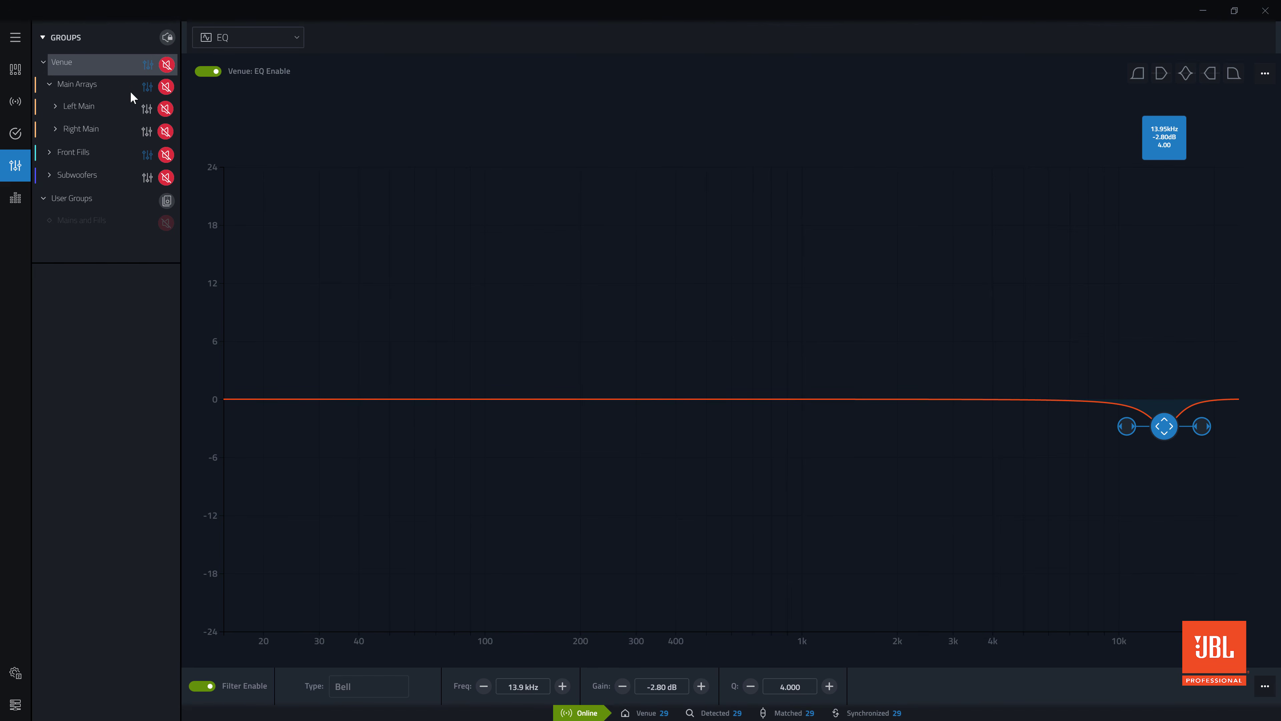
left_click(100, 85)
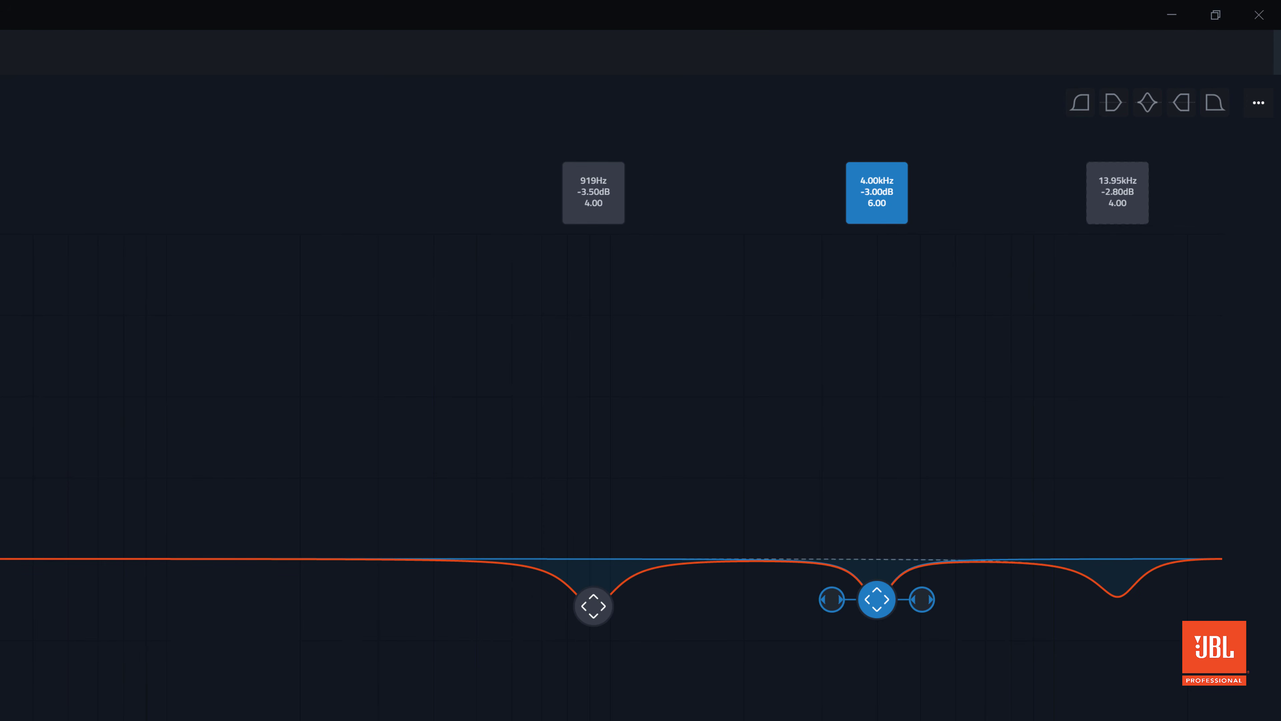
mouse_move(1122, 201)
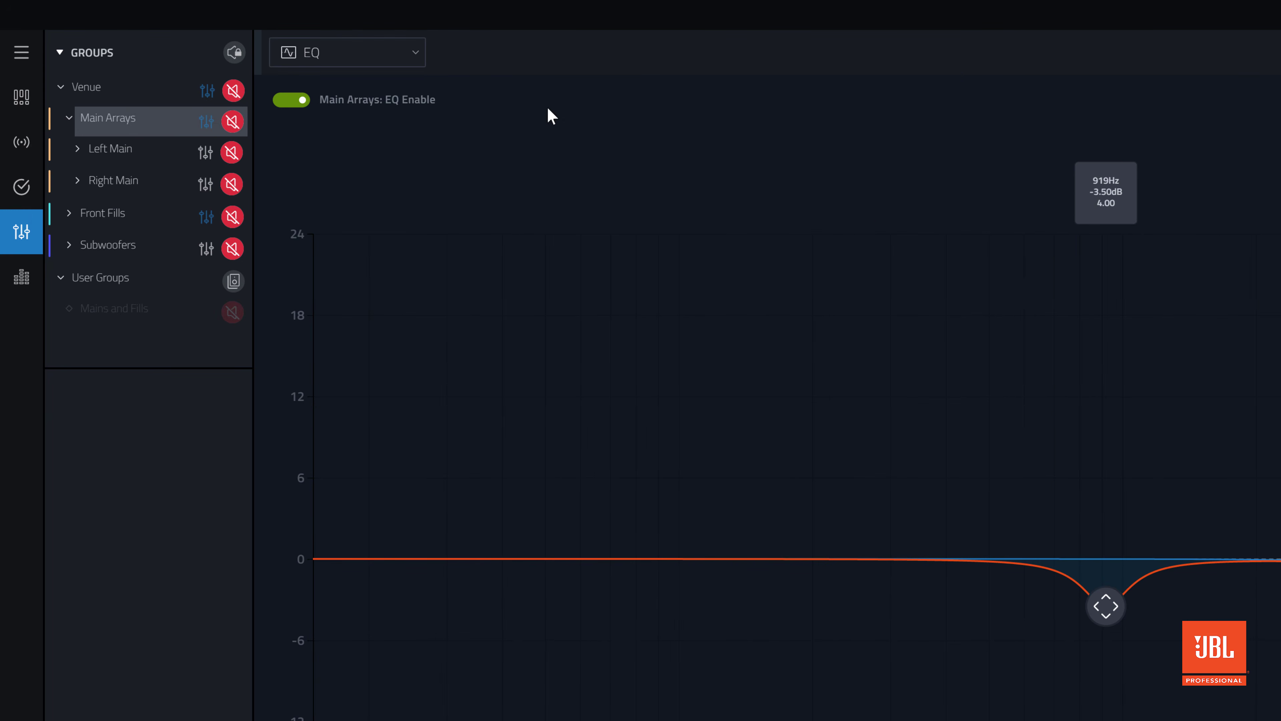
Toggle the Main Arrays EQ off and back on, and look at the copy, paste, reset and delete options for all filters
left_click(288, 102)
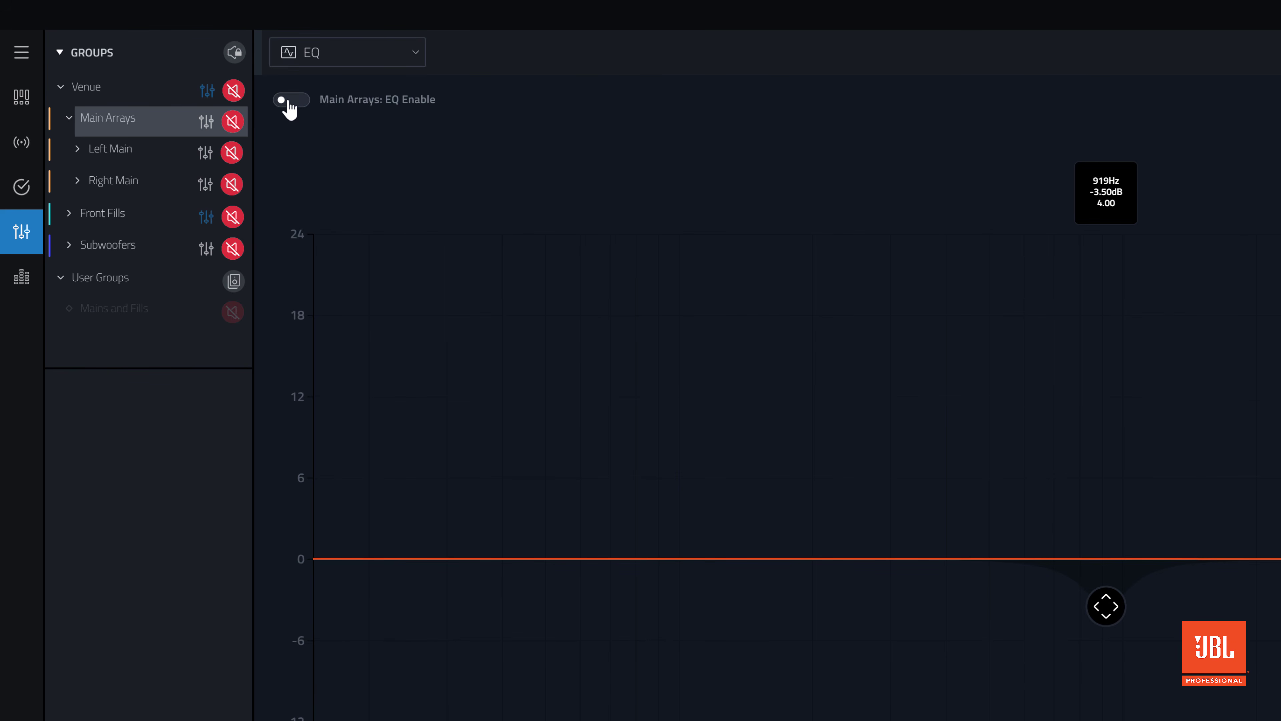
left_click(289, 103)
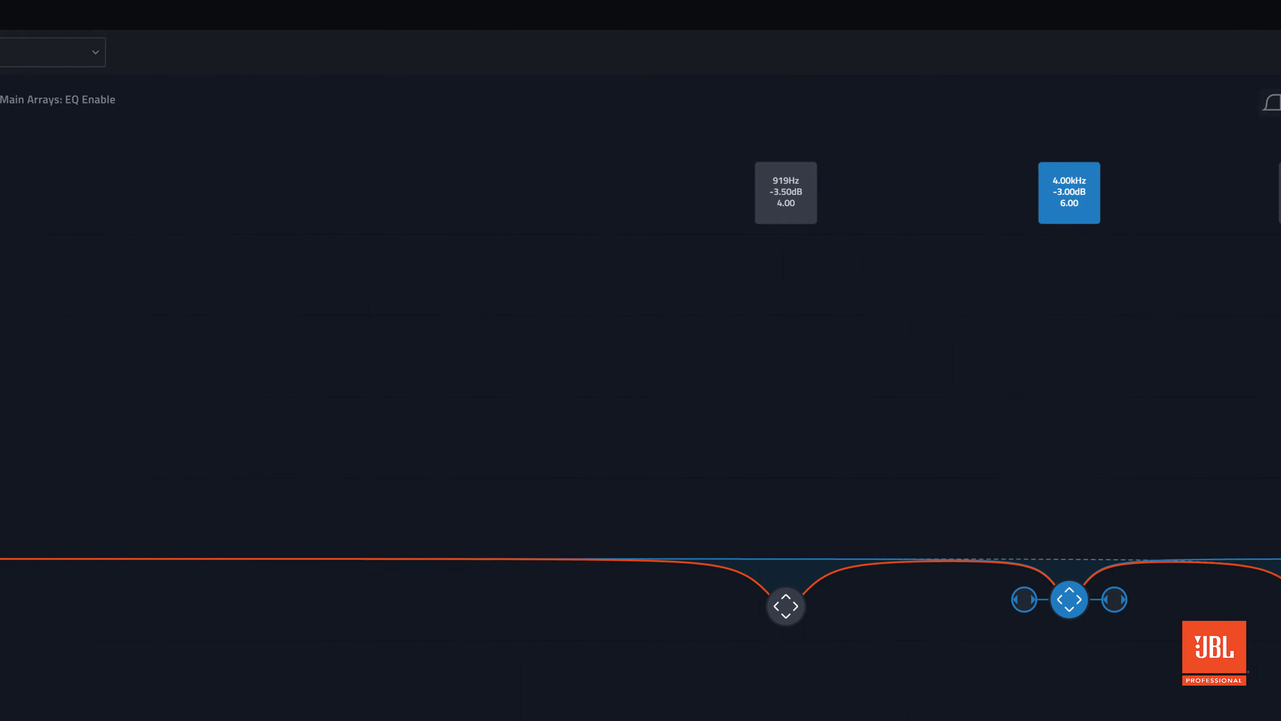
left_click(1257, 104)
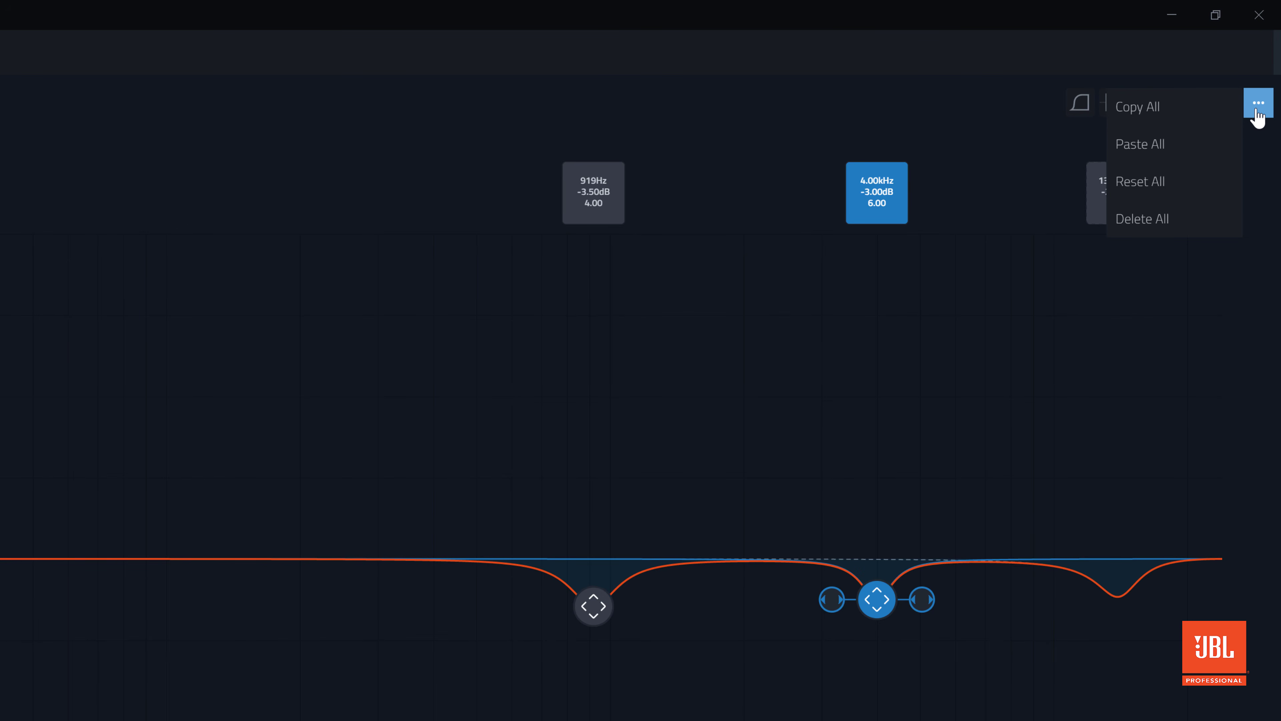
left_click(1258, 110)
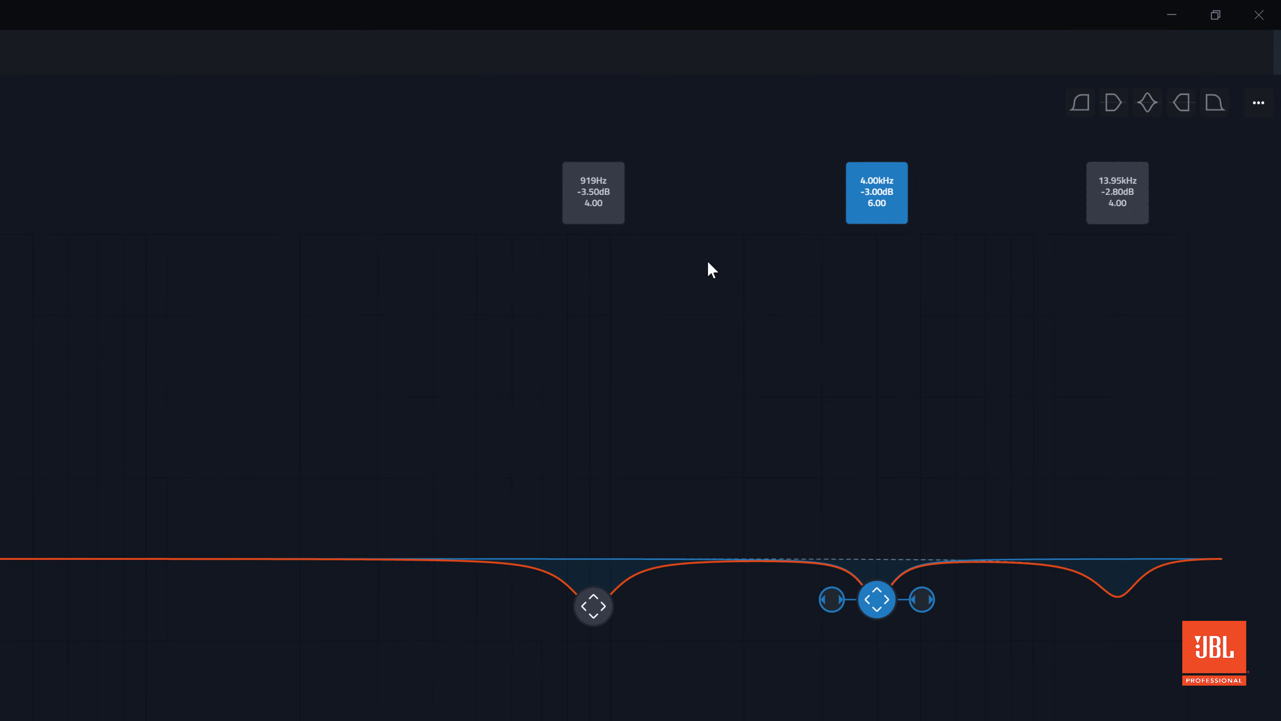